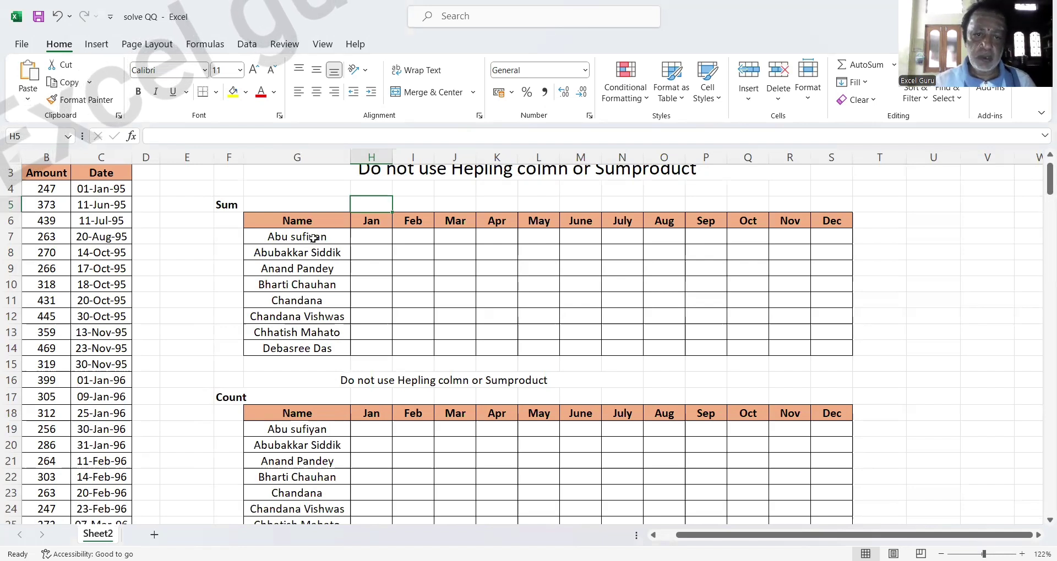
pyautogui.click(377, 222)
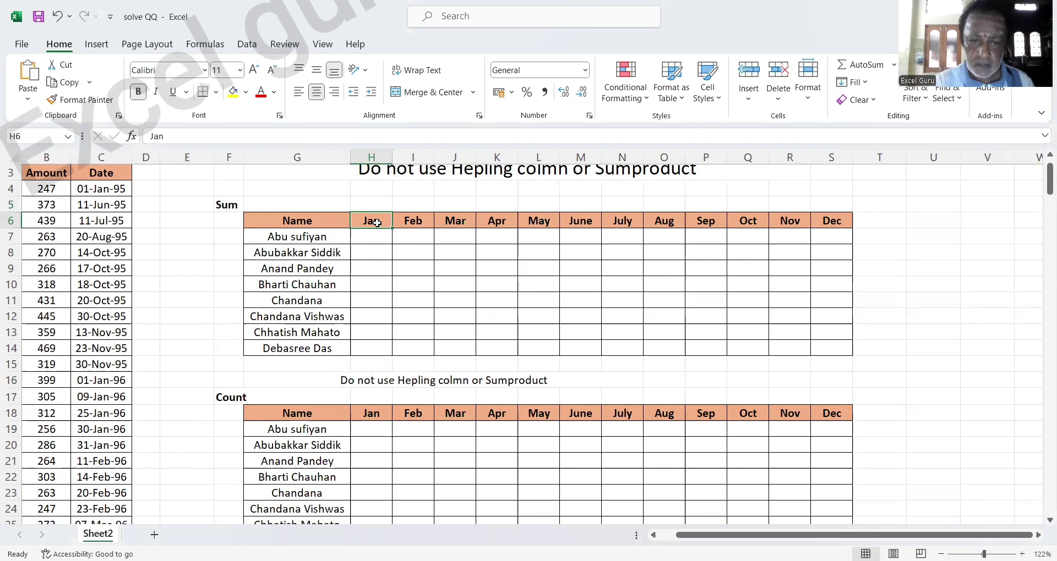
pyautogui.click(374, 235)
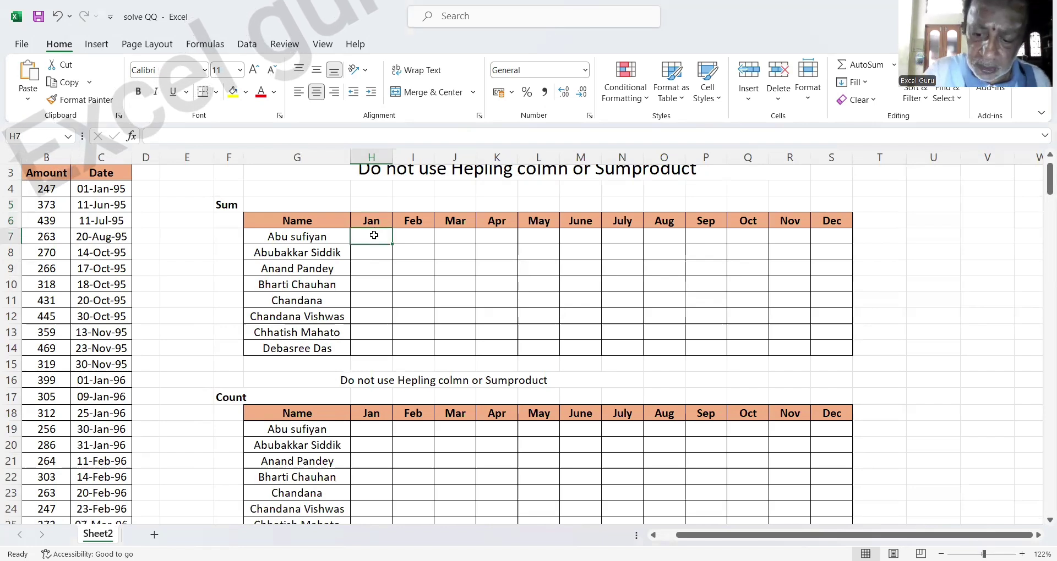
pyautogui.write('=')
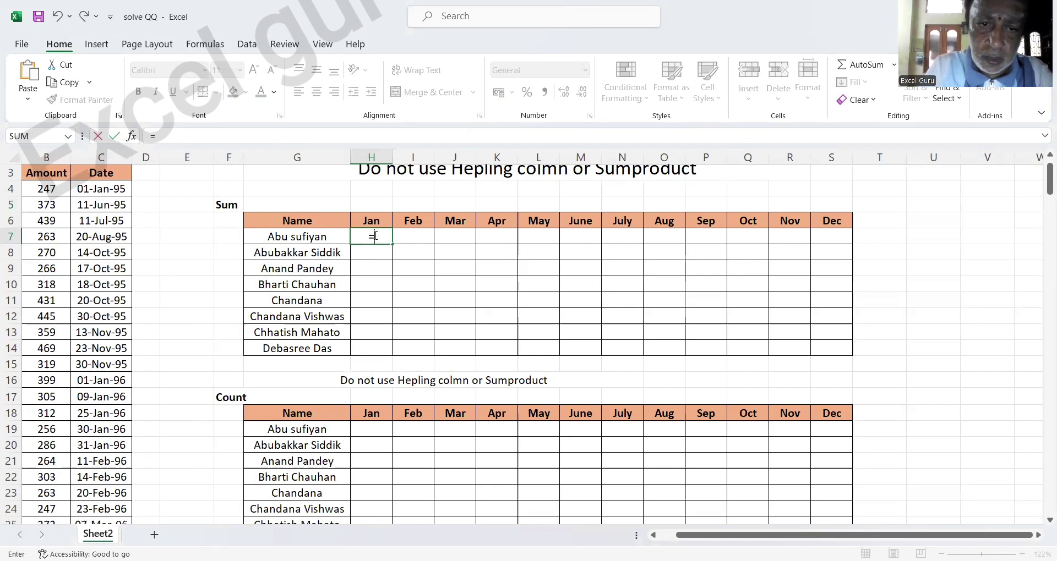
pyautogui.write('month')
pyautogui.press('Tab')
pyautogui.write('1')
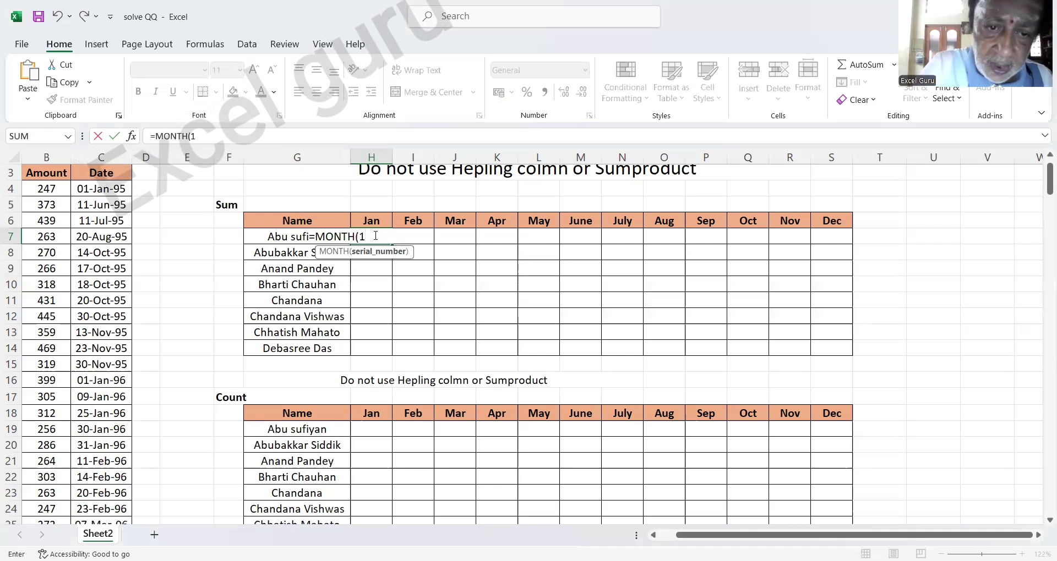
pyautogui.write('&')
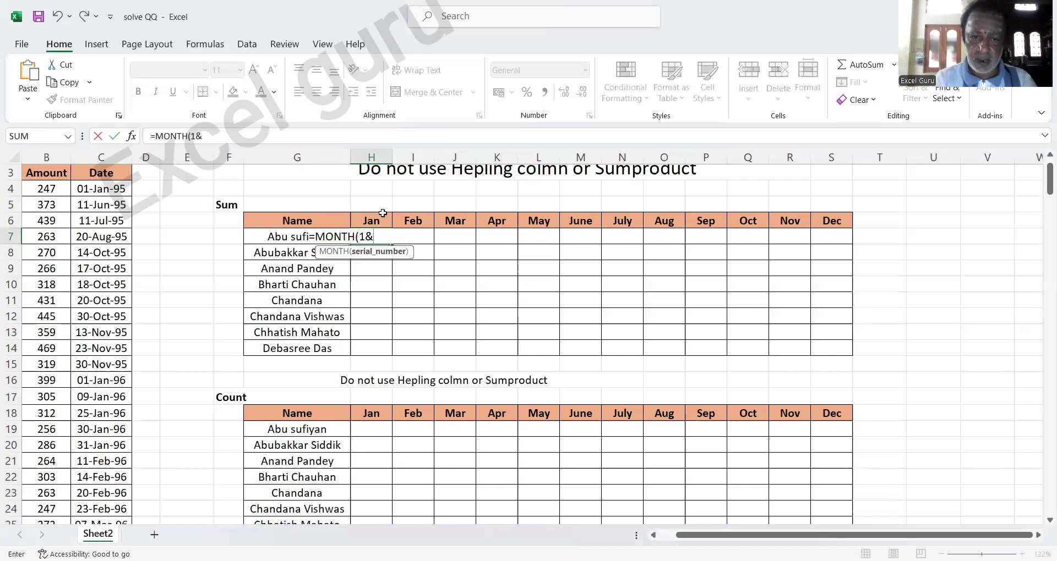
pyautogui.click(378, 223)
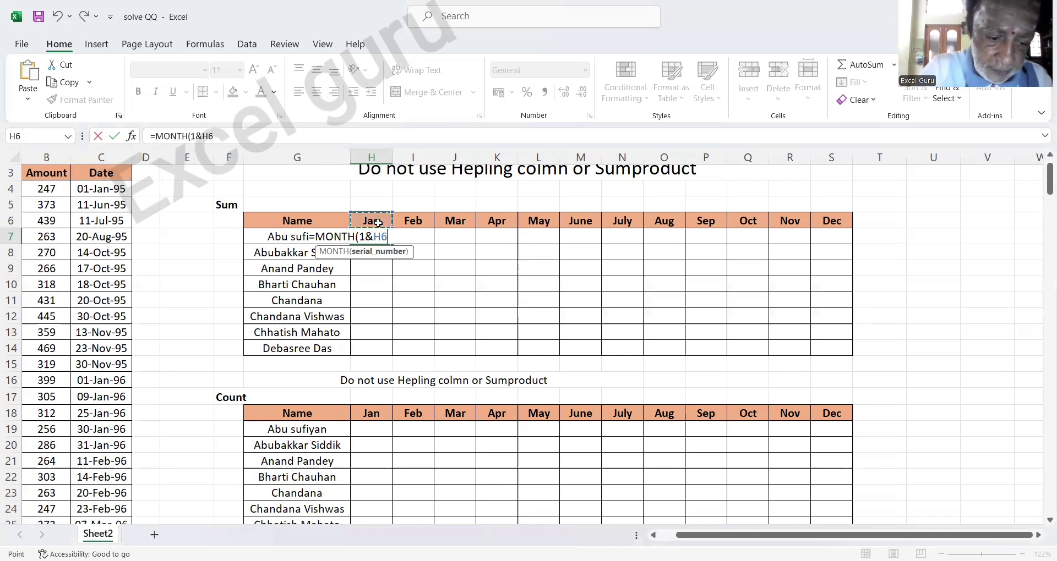
pyautogui.press('F4')
pyautogui.press('F4')
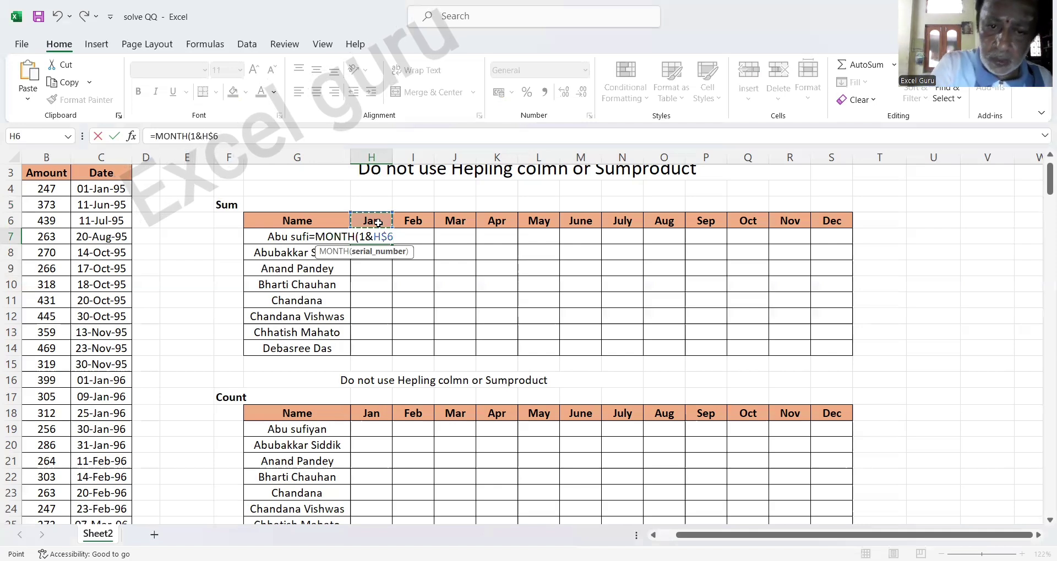
pyautogui.write(')')
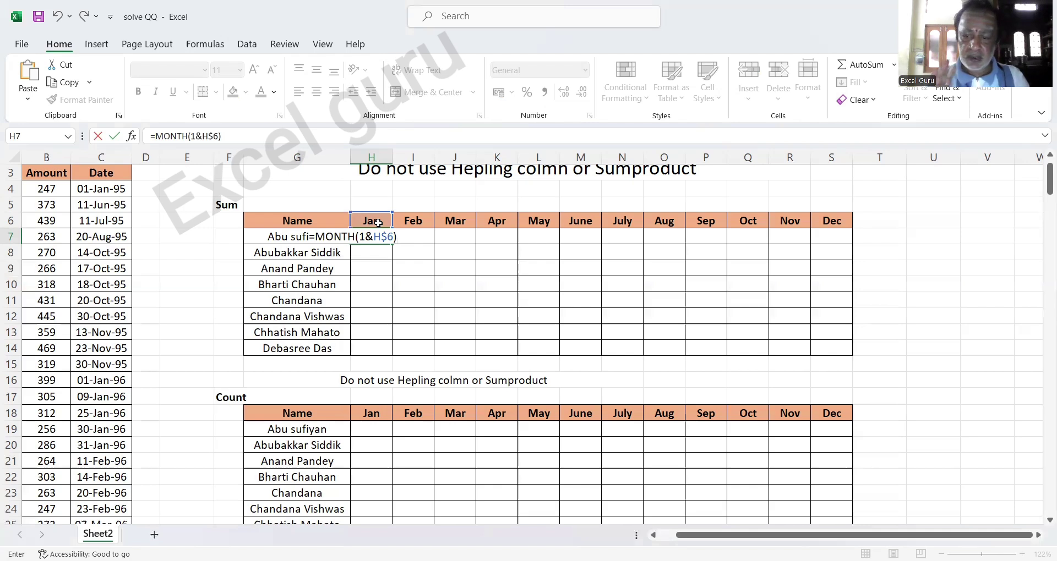
pyautogui.press('Return')
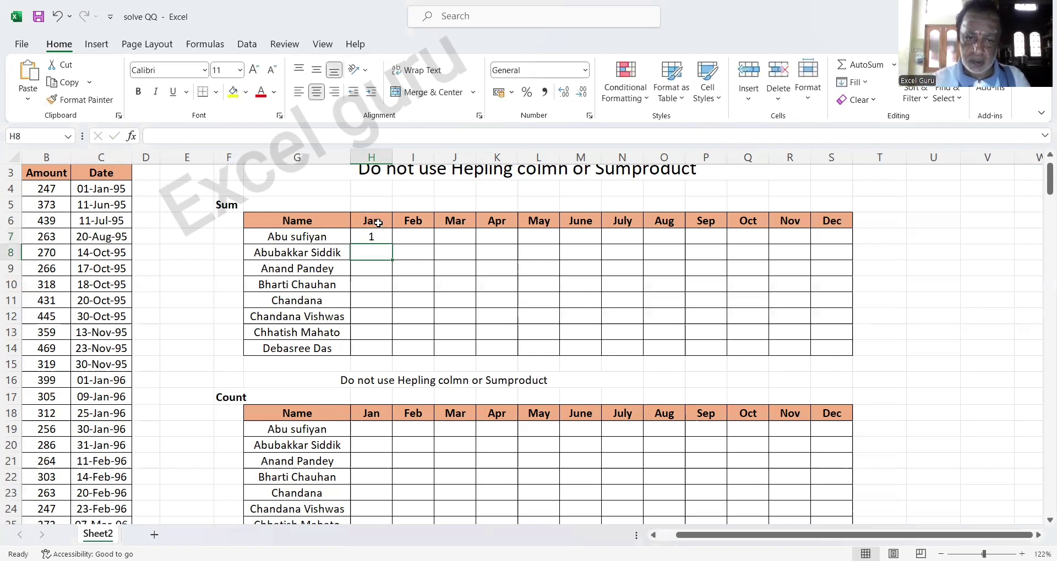
# Copy H7's month formula across to Dec and down to row 14, showing 1 to 12.
pyautogui.click(376, 235)
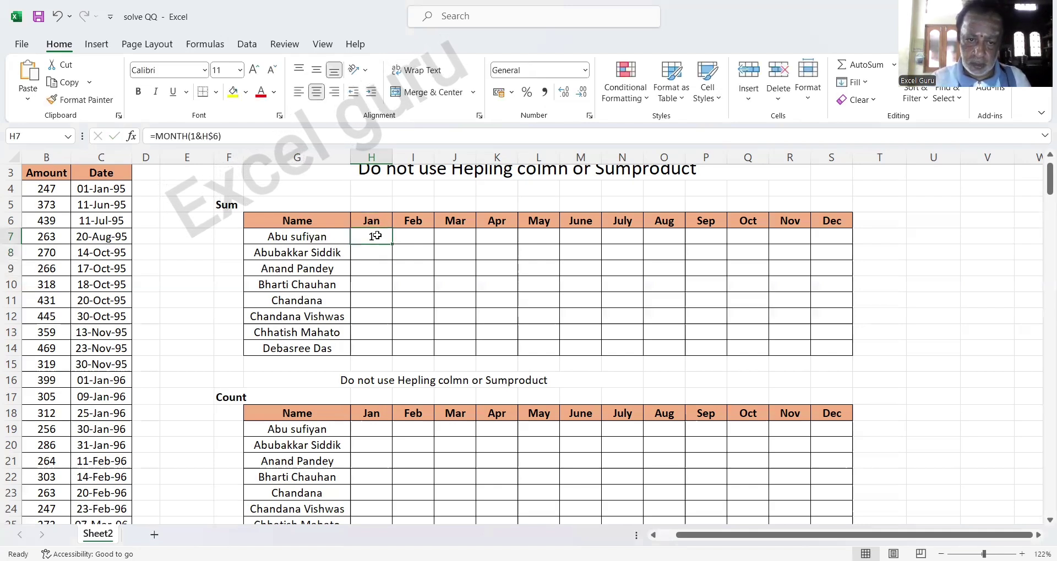
pyautogui.hotkey('shift', 'Right')
pyautogui.hotkey('shift', 'Right')
pyautogui.hotkey('shift', 'Right')
pyautogui.hotkey('shift', 'Right')
pyautogui.hotkey('shift', 'Right')
pyautogui.hotkey('shift', 'Right')
pyautogui.hotkey('shift', 'Right')
pyautogui.hotkey('shift', 'Right')
pyautogui.hotkey('shift', 'Right')
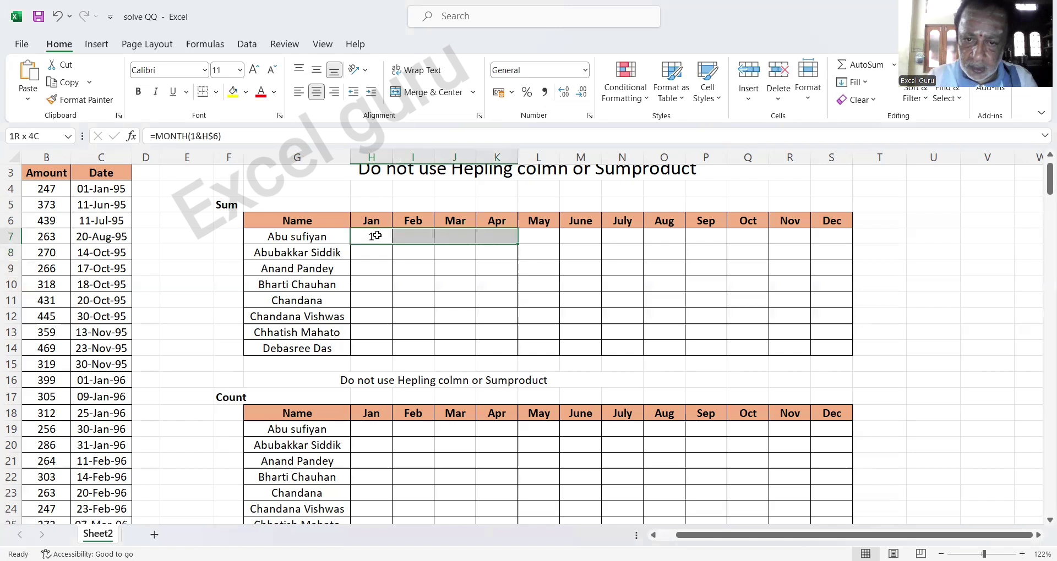
pyautogui.hotkey('shift', 'Right')
pyautogui.hotkey('shift', 'Right')
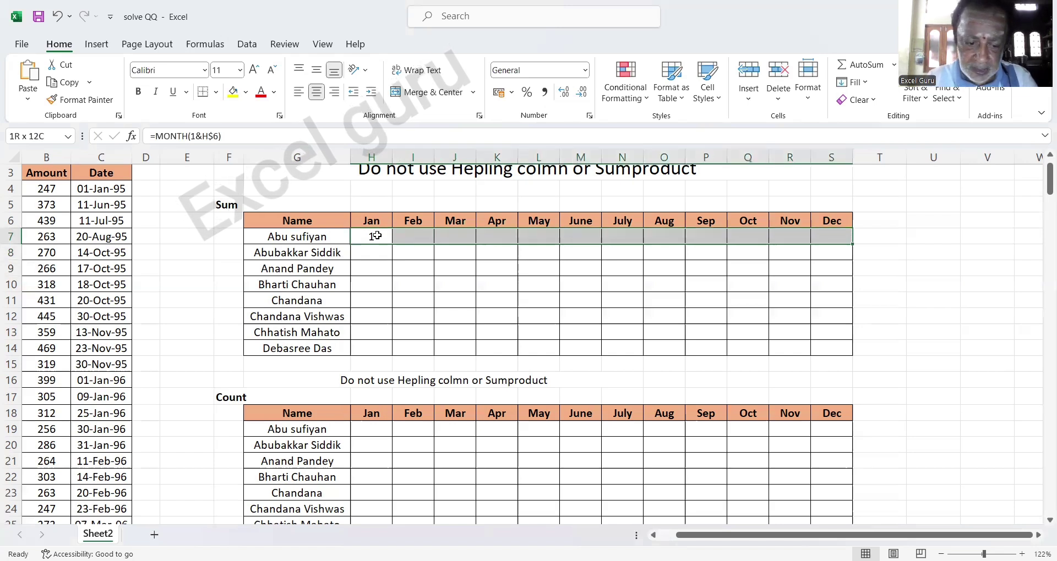
pyautogui.hotkey('ctrl', 'r')
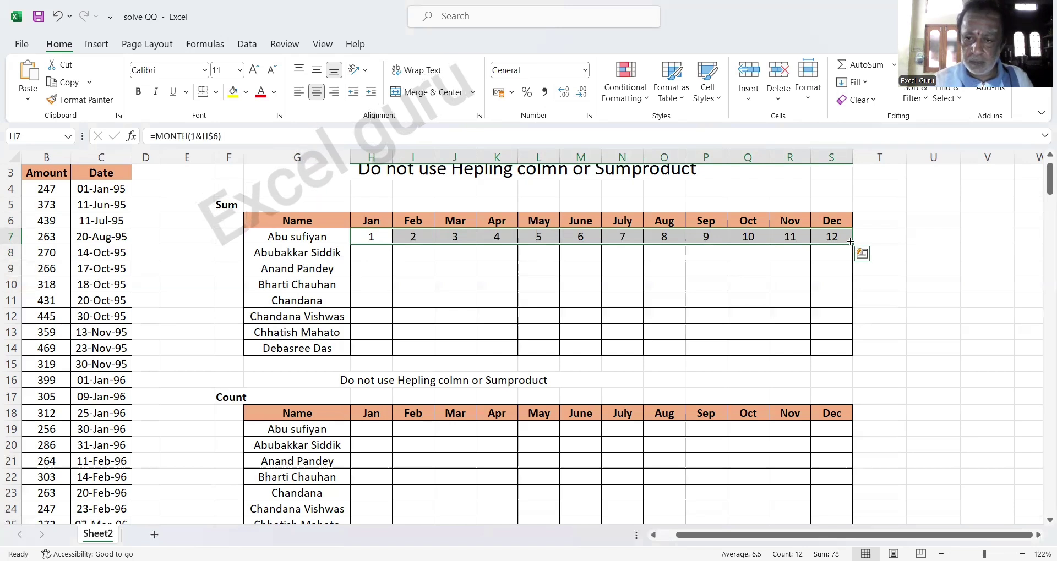
pyautogui.doubleClick(851, 242)
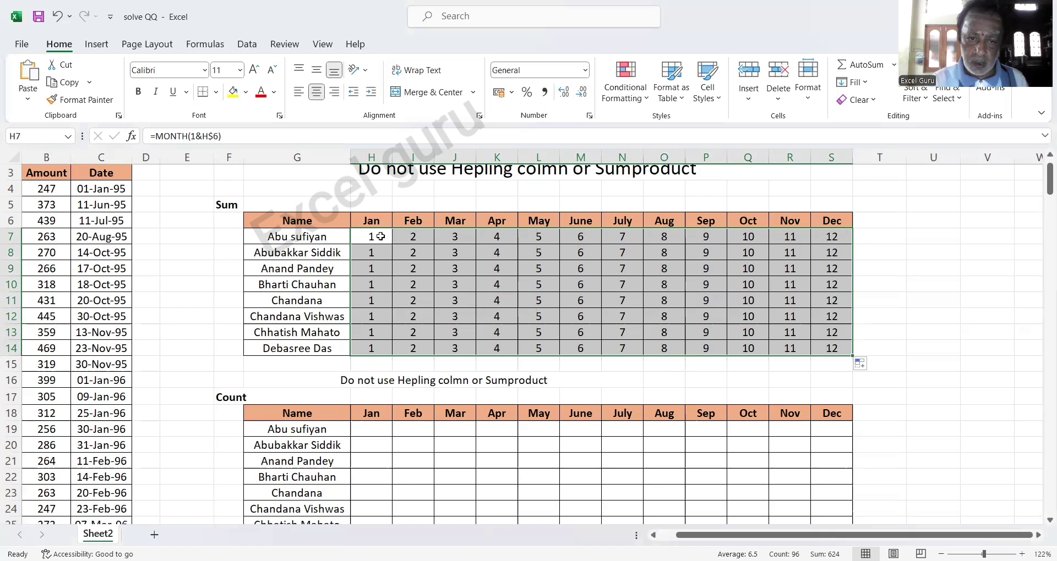
pyautogui.click(380, 237)
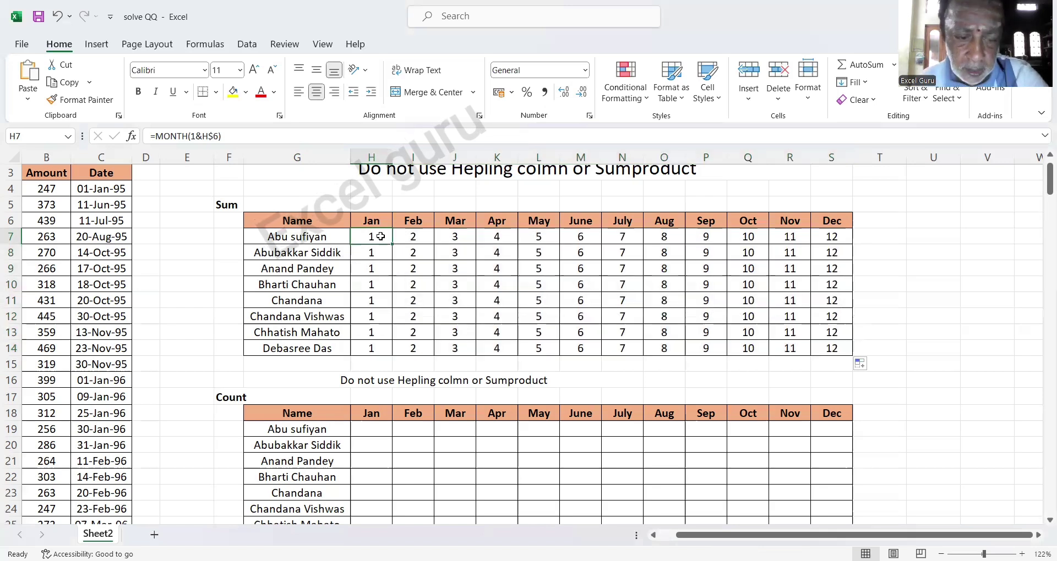
pyautogui.press('F2')
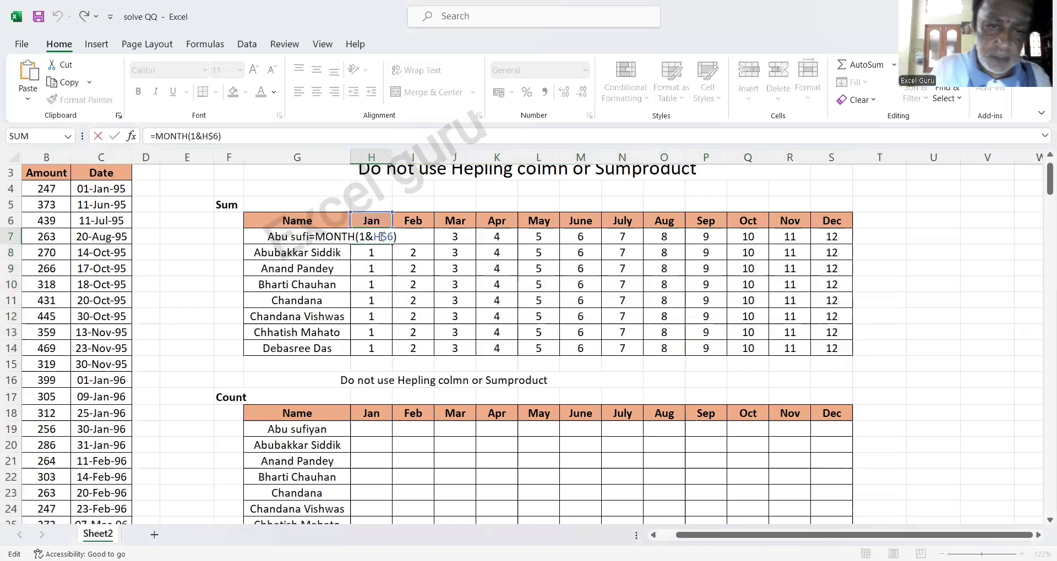
pyautogui.moveTo(382, 237); pyautogui.dragTo(277, 237)
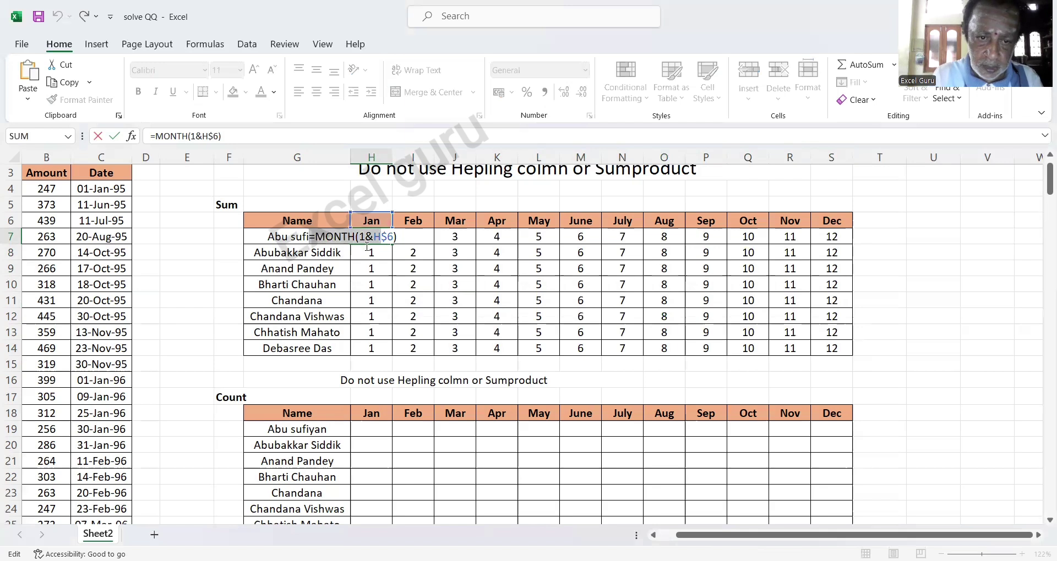
pyautogui.click(406, 247)
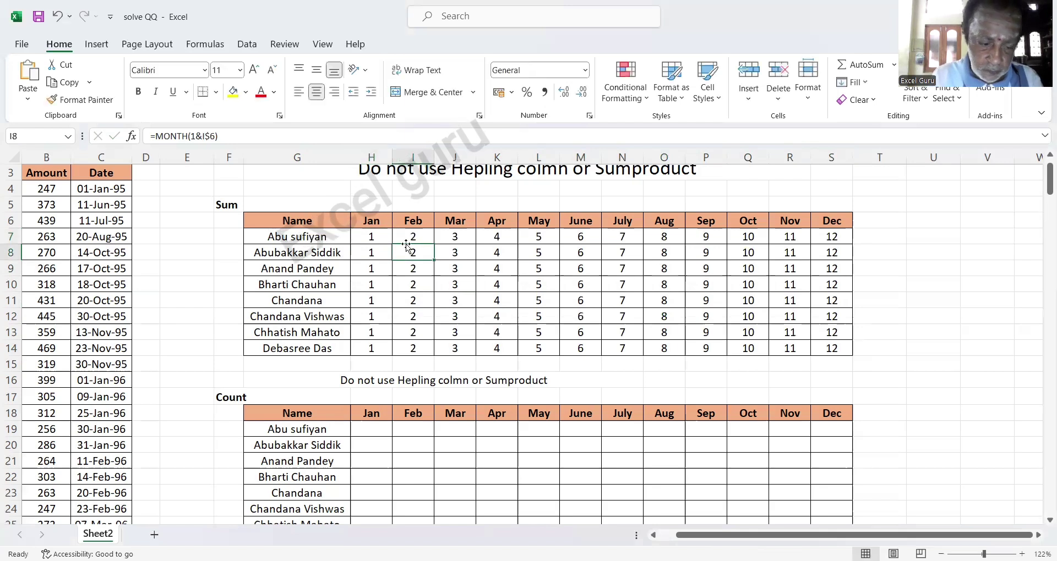
pyautogui.click(373, 237)
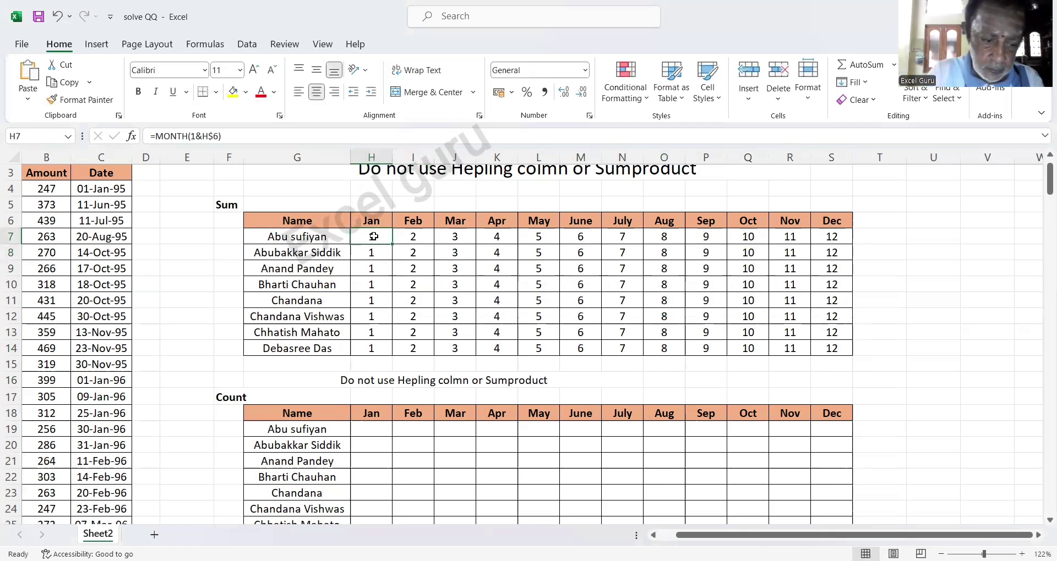
pyautogui.doubleClick(373, 236)
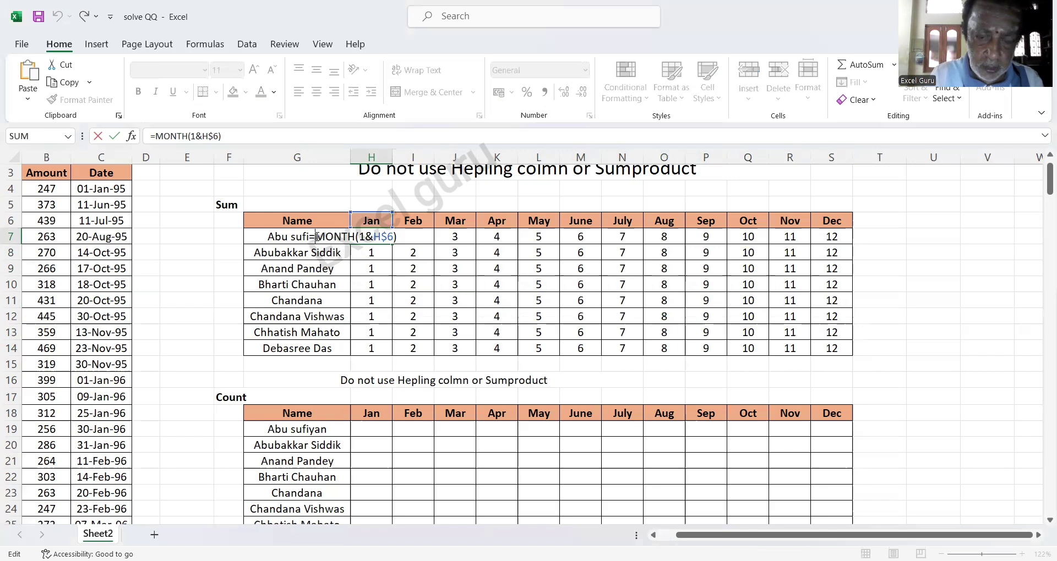
pyautogui.write('(')
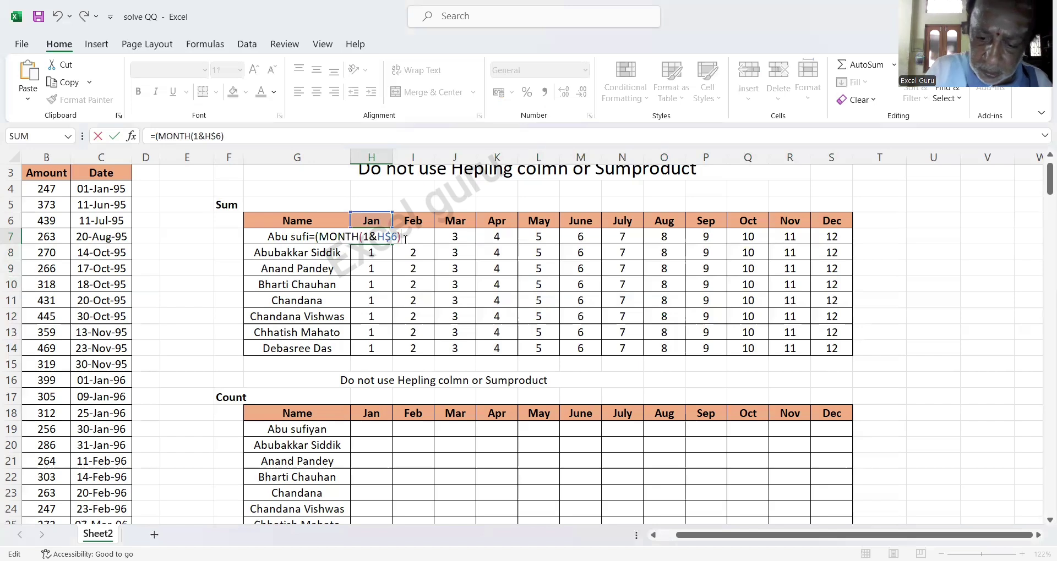
pyautogui.write(')*(')
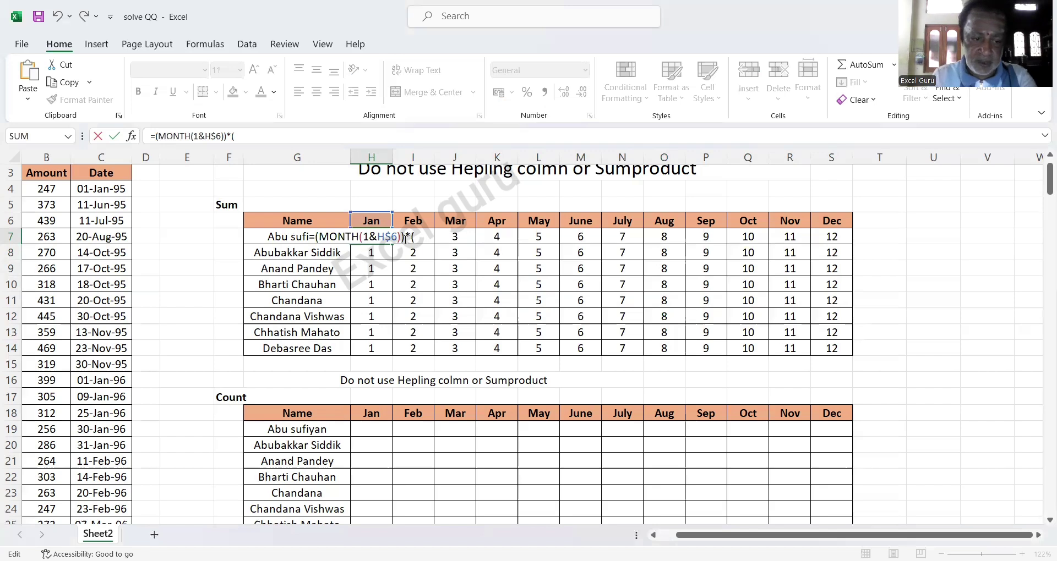
pyautogui.press('Escape')
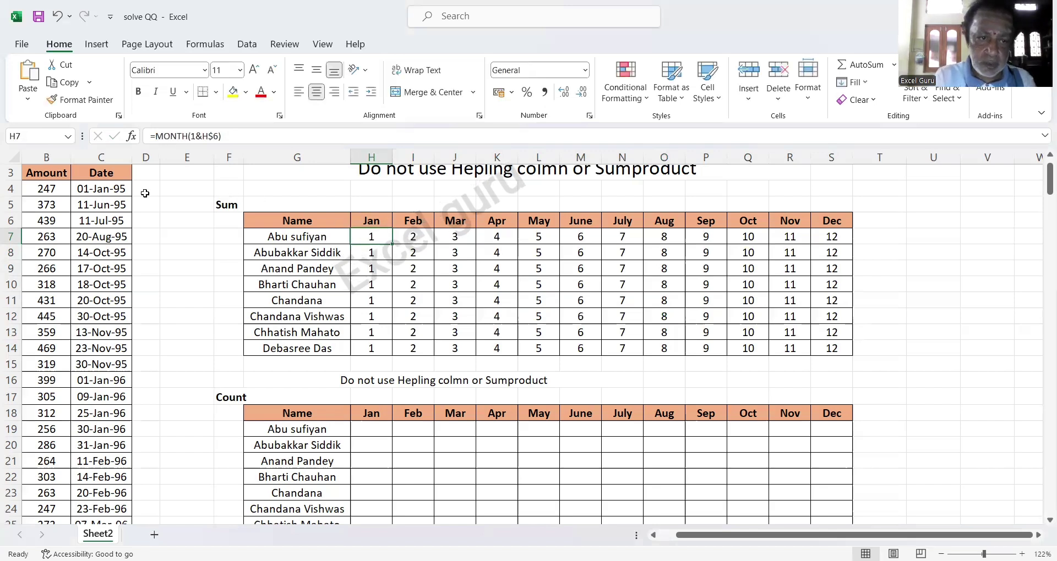
# Put the test formula =MONTH(C4) in D4, returning 1 for 01-Jan-95.
pyautogui.click(147, 189)
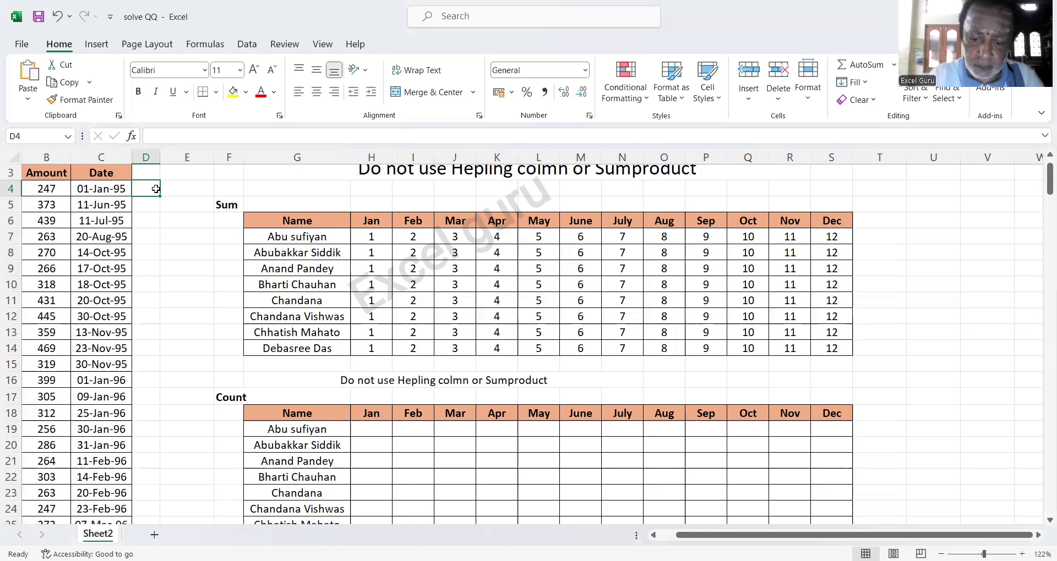
pyautogui.write('=')
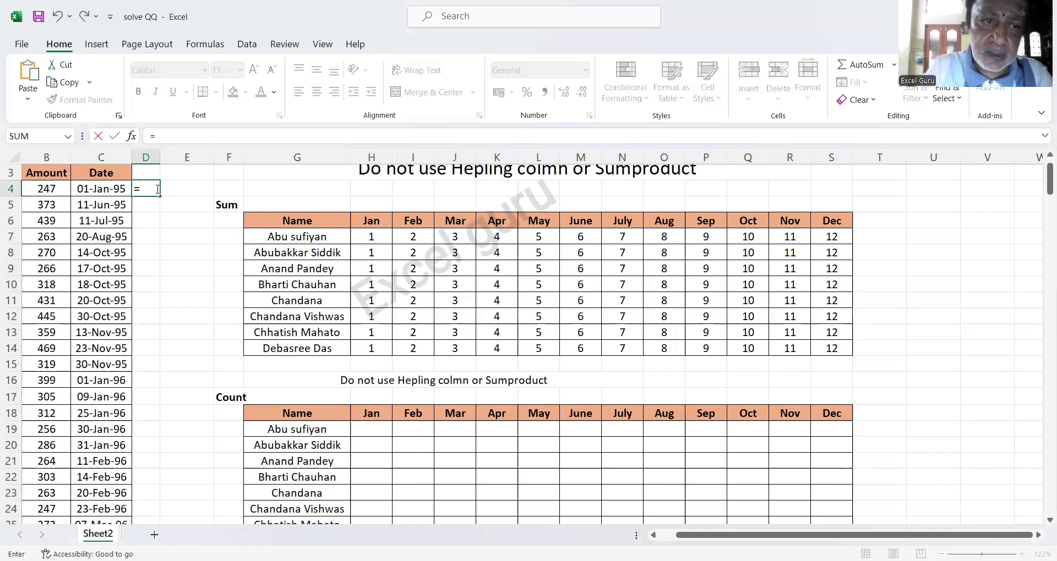
pyautogui.write('MONTH(')
pyautogui.press('Left')
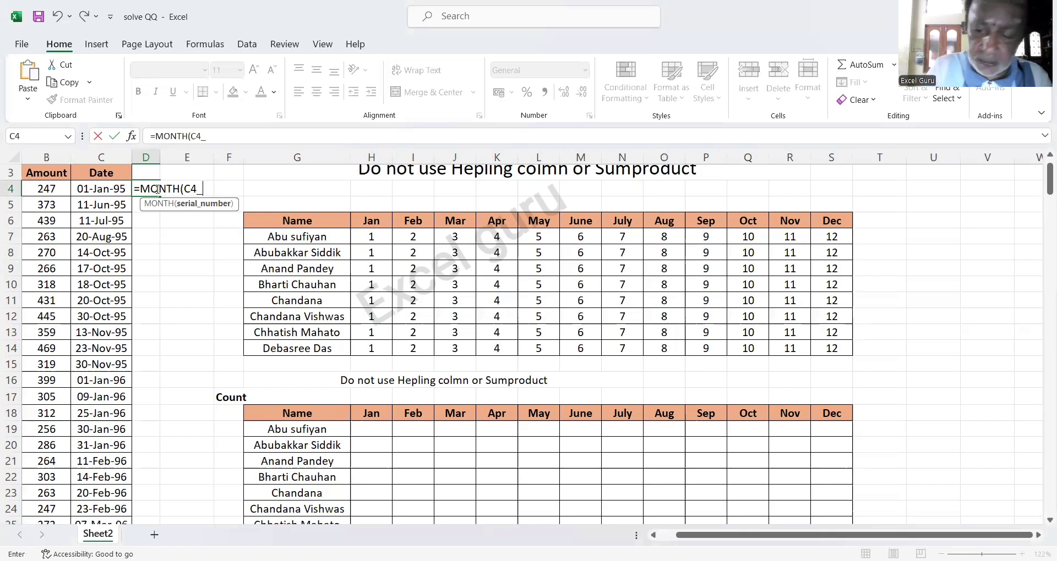
pyautogui.write(')')
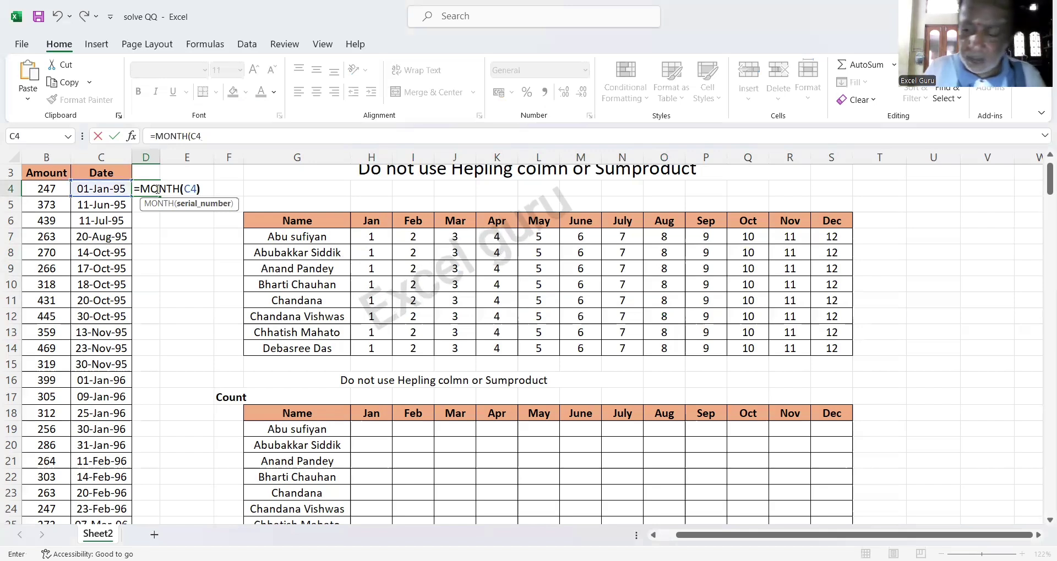
pyautogui.press('Return')
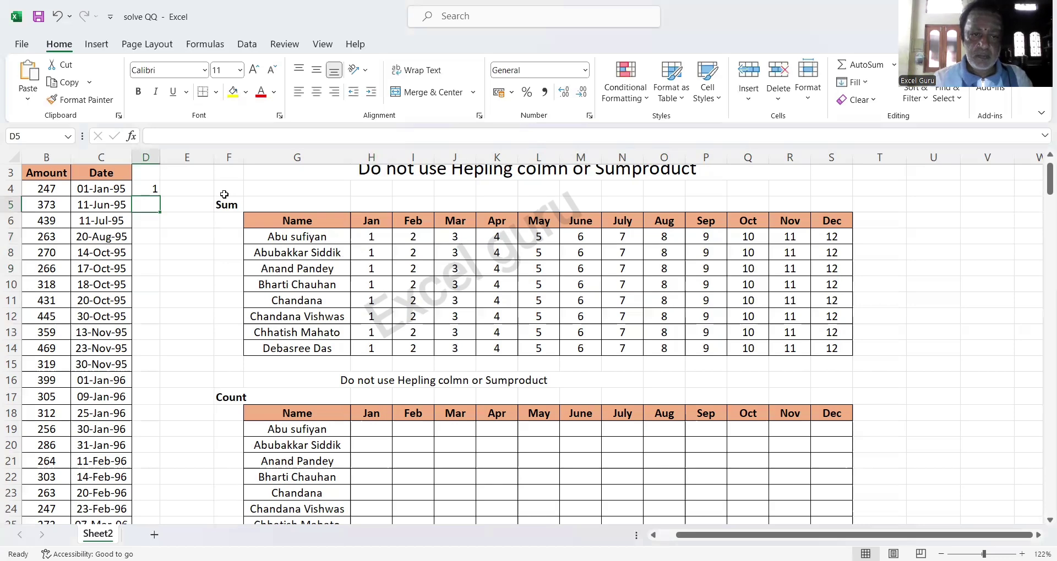
pyautogui.click(371, 241)
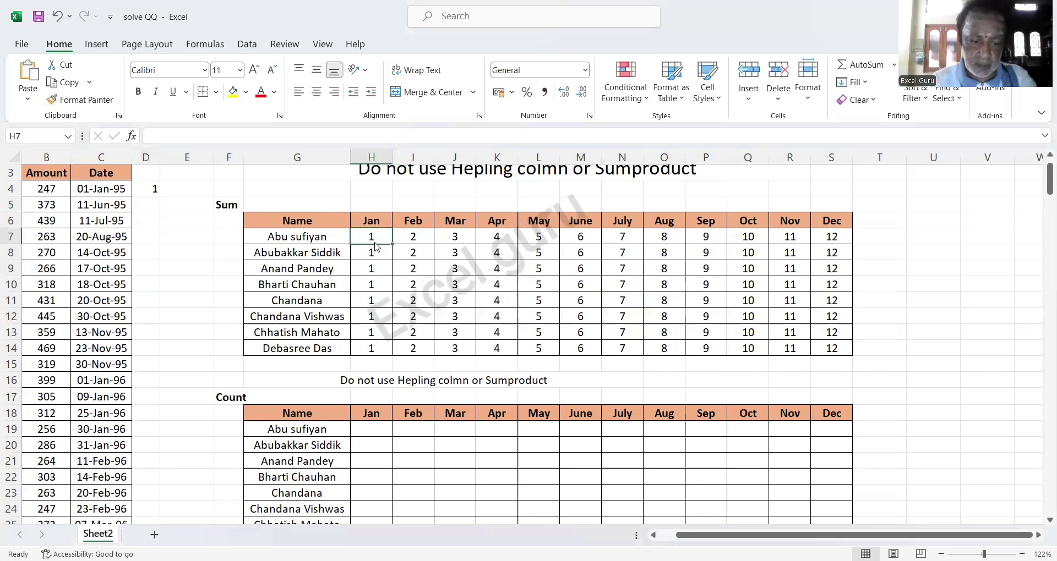
# Rewrite H7 to compare the header month with MONTH($C$4:$C$243), which returns #SPILL!
pyautogui.rightClick(375, 246)
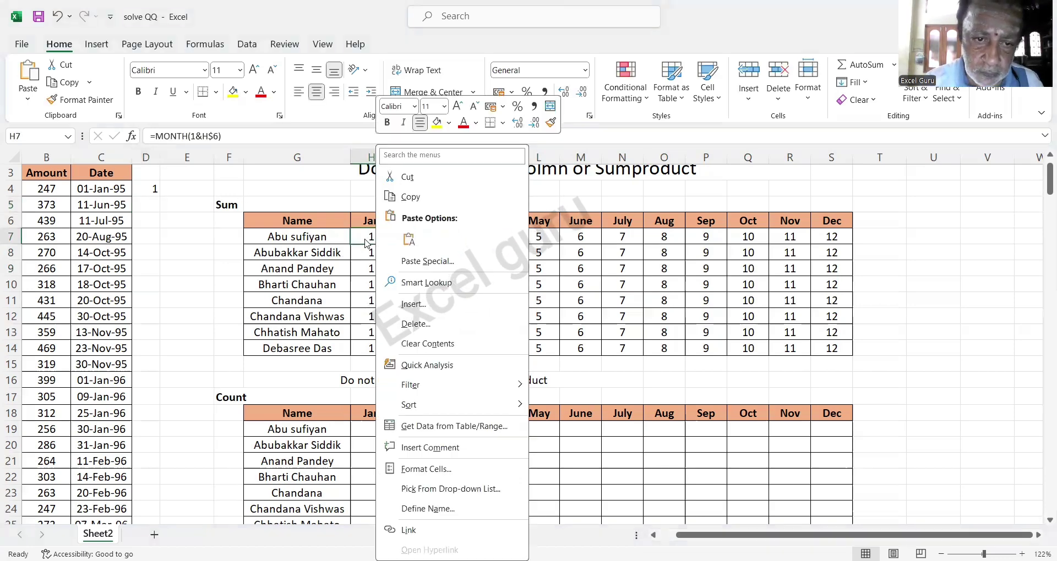
pyautogui.click(363, 239)
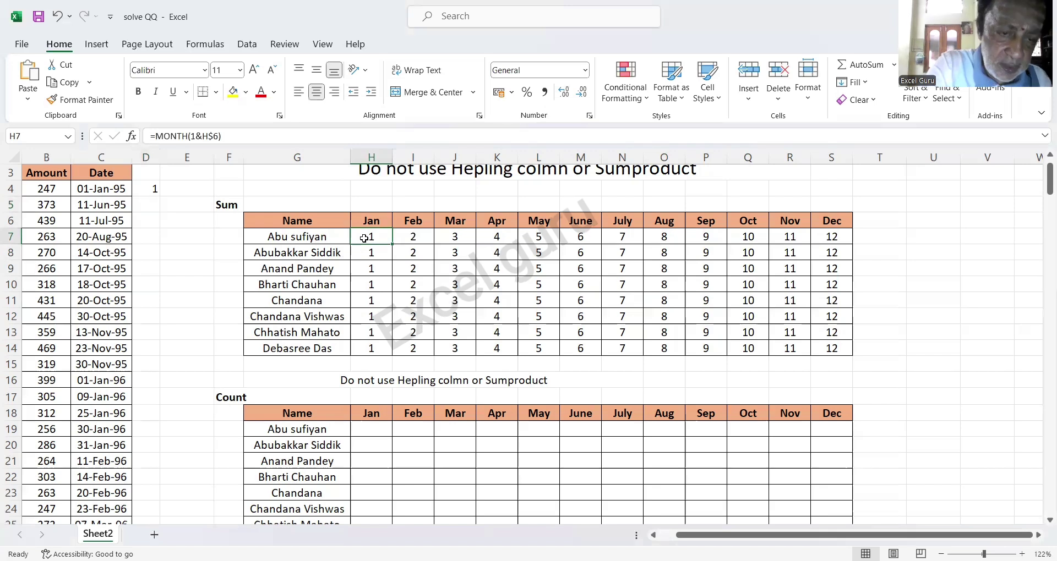
pyautogui.doubleClick(364, 238)
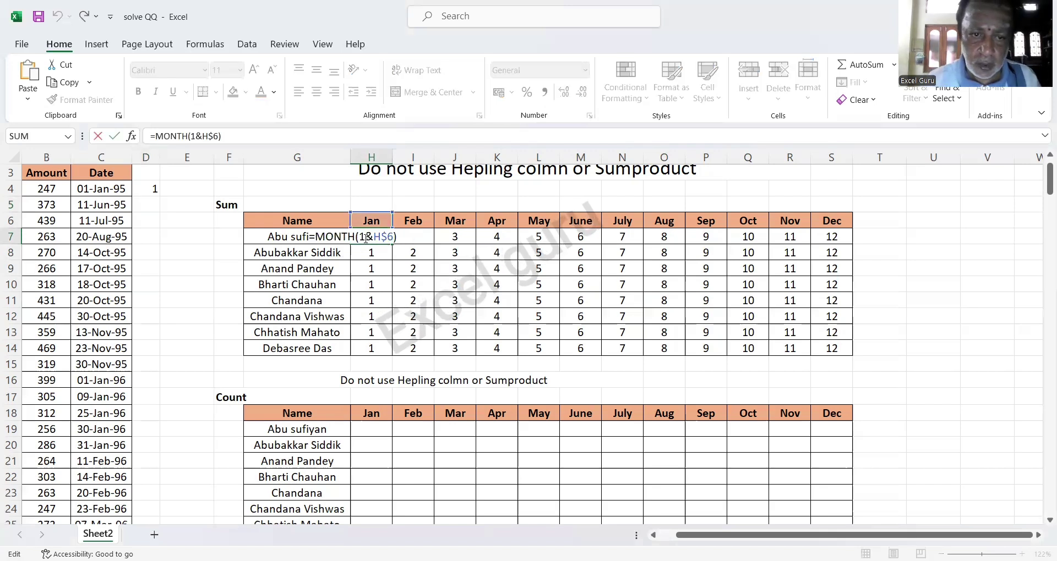
pyautogui.rightClick(316, 236)
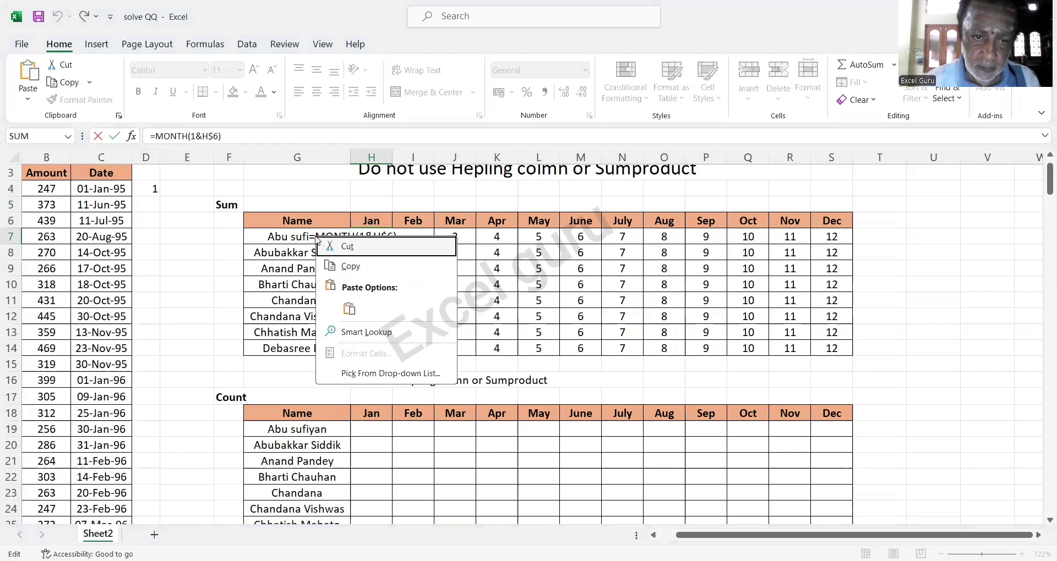
pyautogui.click(315, 236)
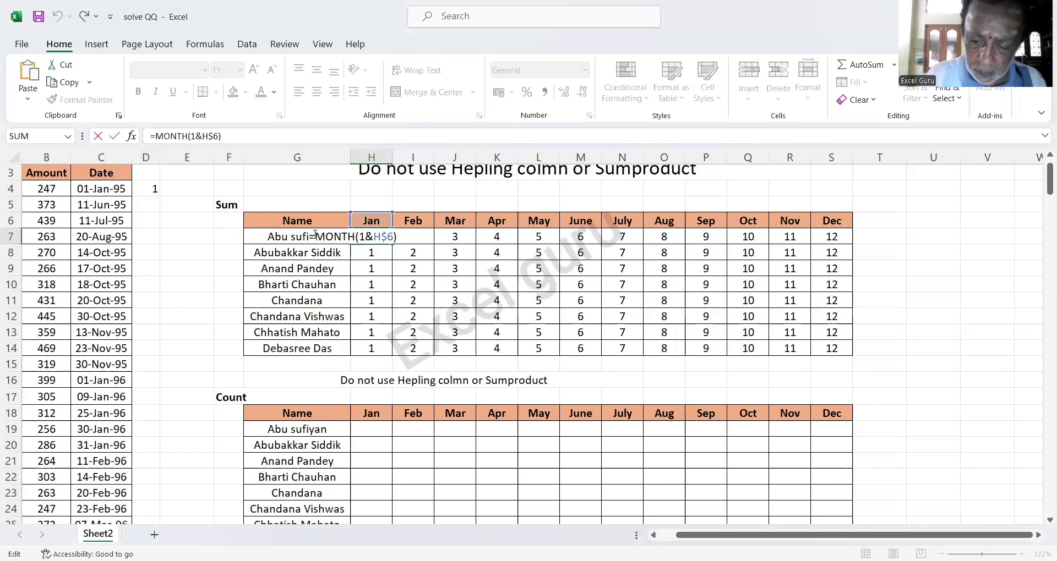
pyautogui.write('(')
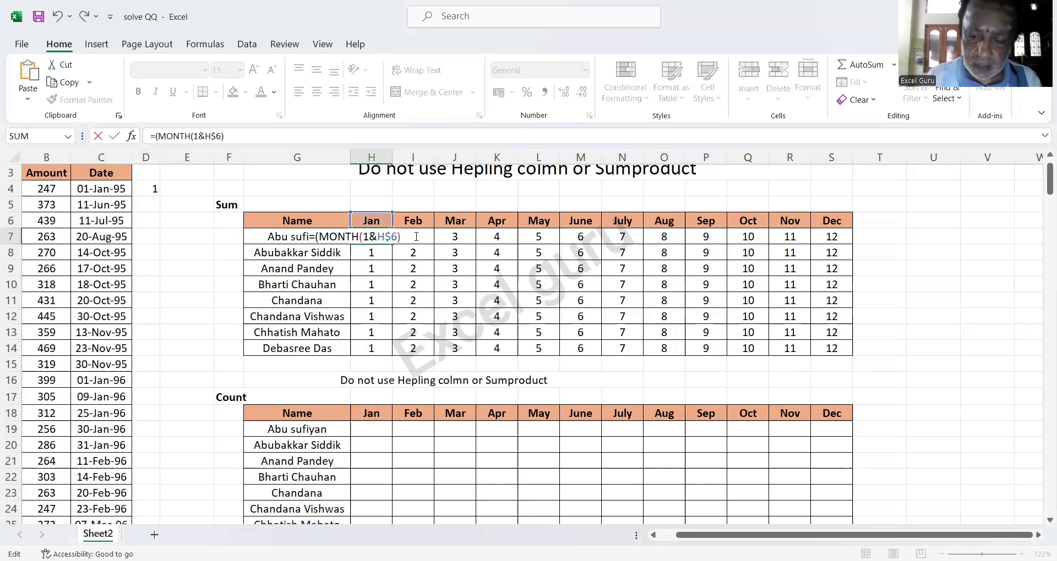
pyautogui.write(')(MONTH($C$4:$C$243))')
pyautogui.scroll(1, 125, 266)
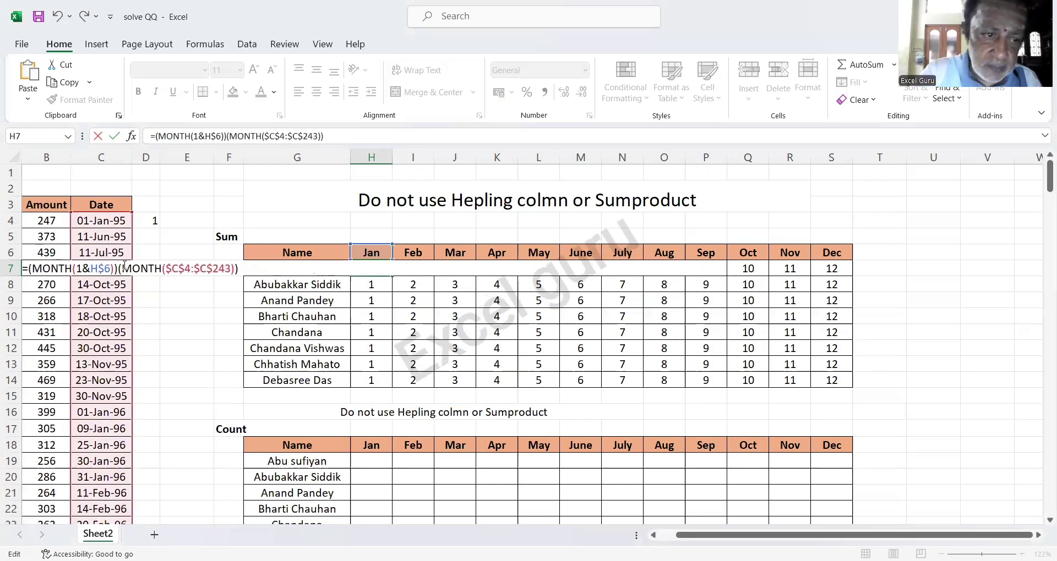
pyautogui.write('=')
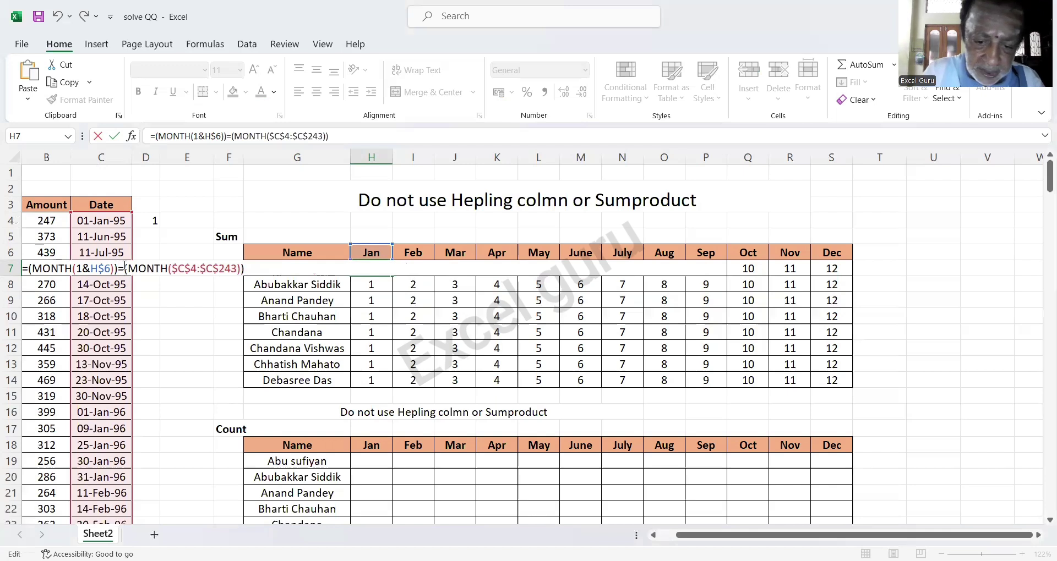
pyautogui.press('F9')
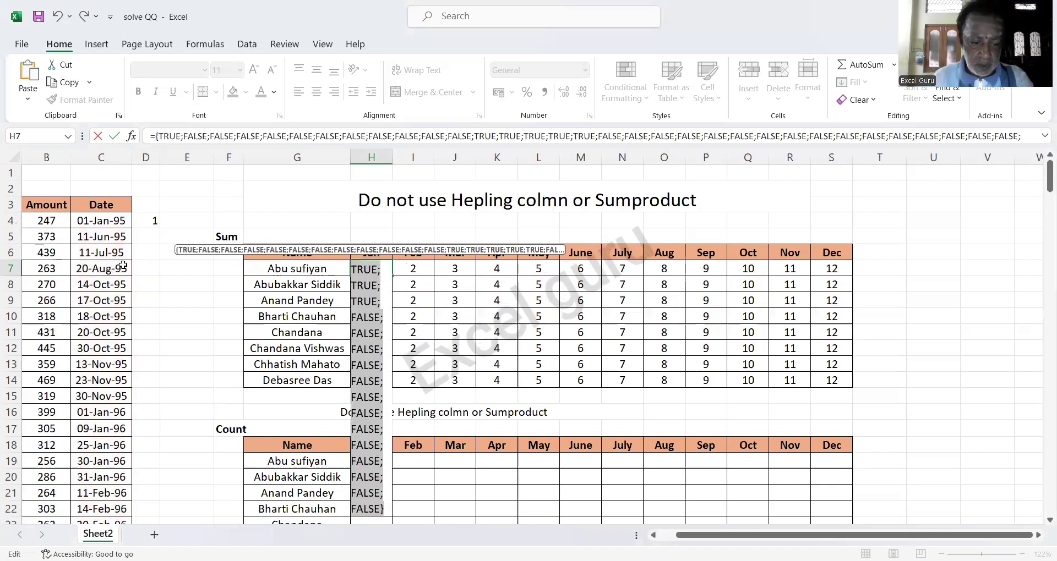
pyautogui.hotkey('ctrl', 'z')
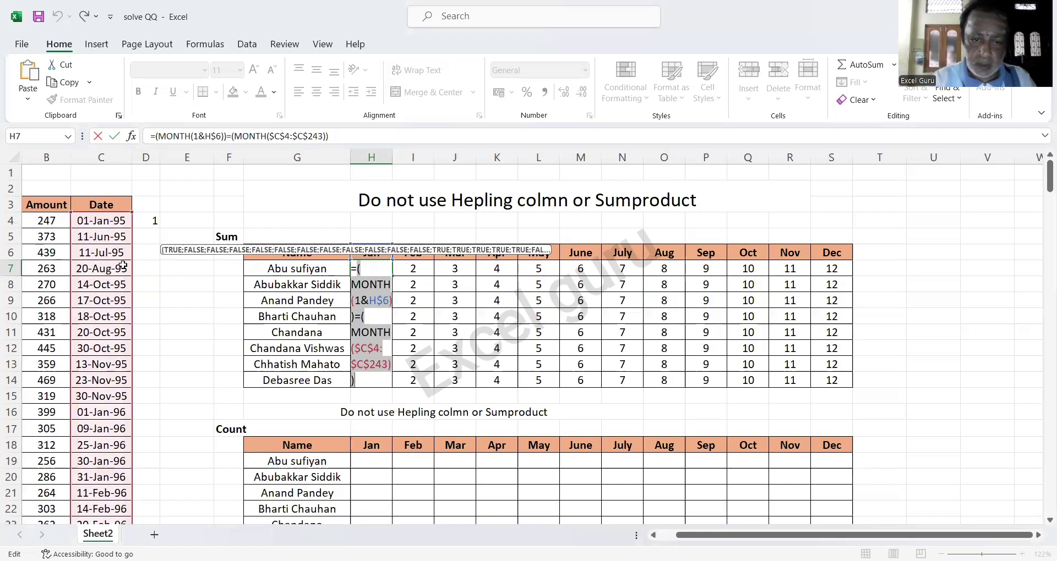
pyautogui.press('Return')
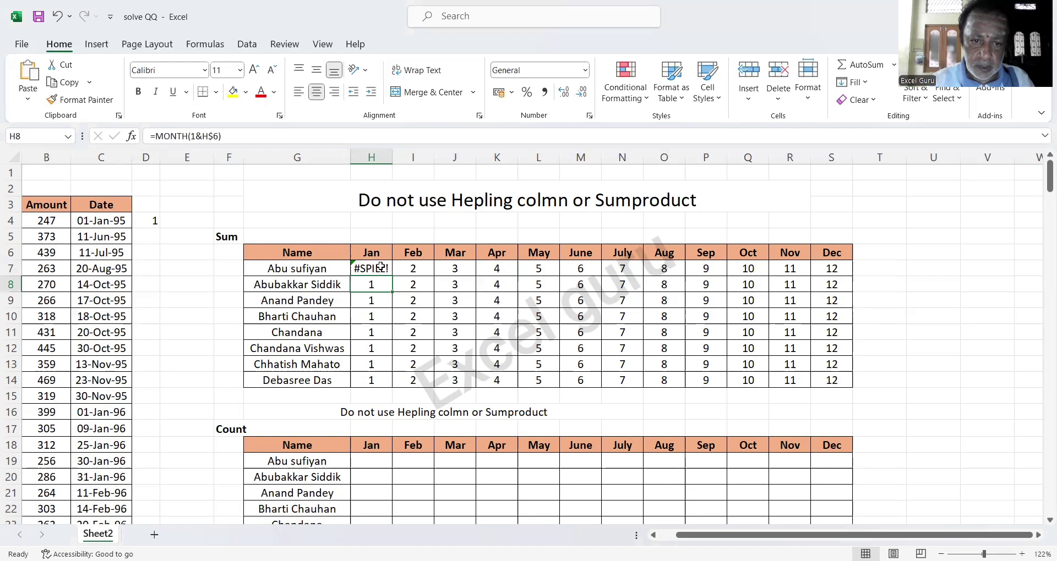
pyautogui.click(380, 267)
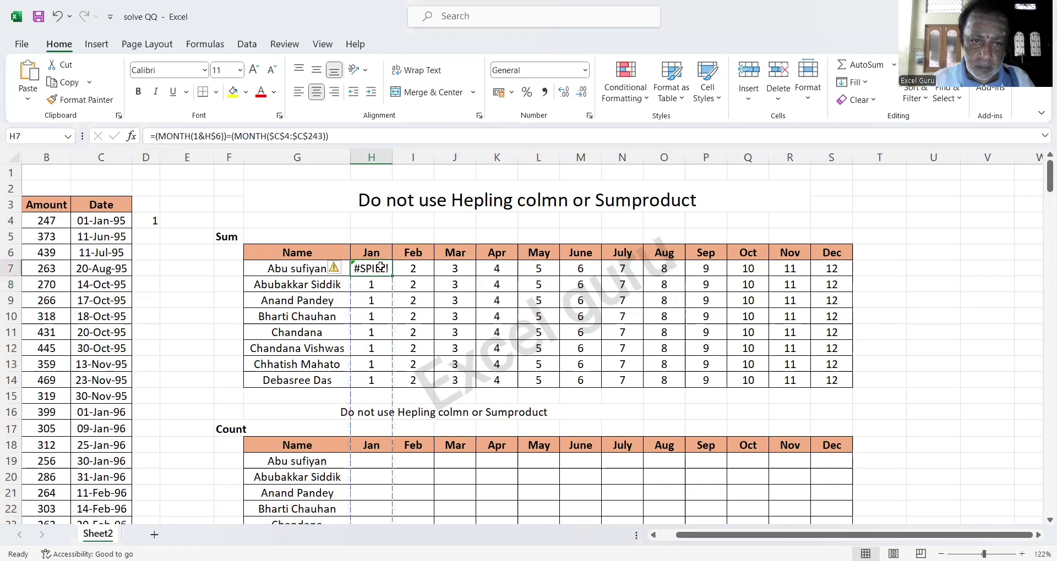
pyautogui.rightClick(303, 71)
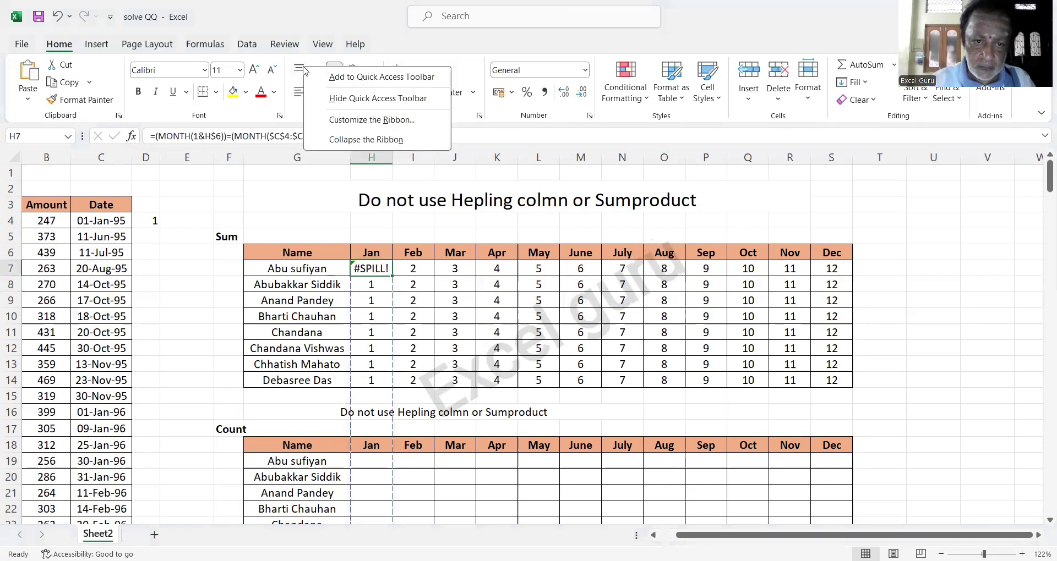
pyautogui.press('Escape')
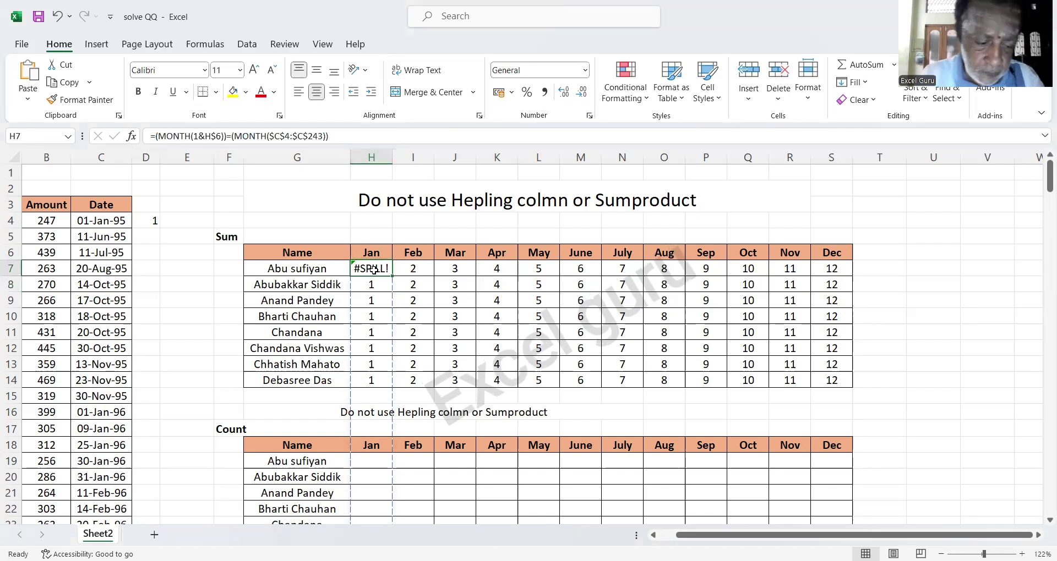
# Multiply H7's month test by the name condition $G7=A4:A243.
pyautogui.doubleClick(374, 269)
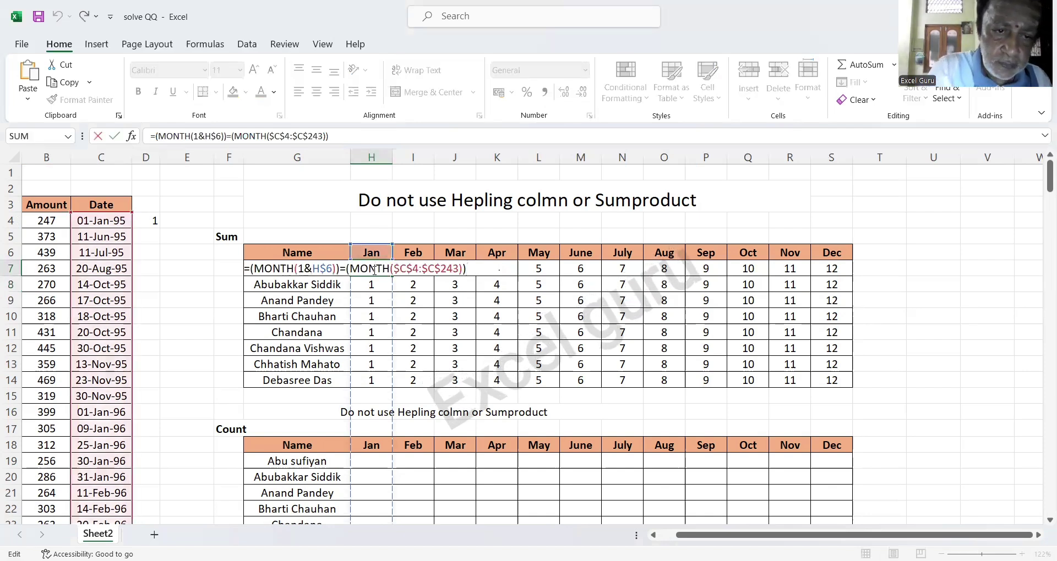
pyautogui.write('*')
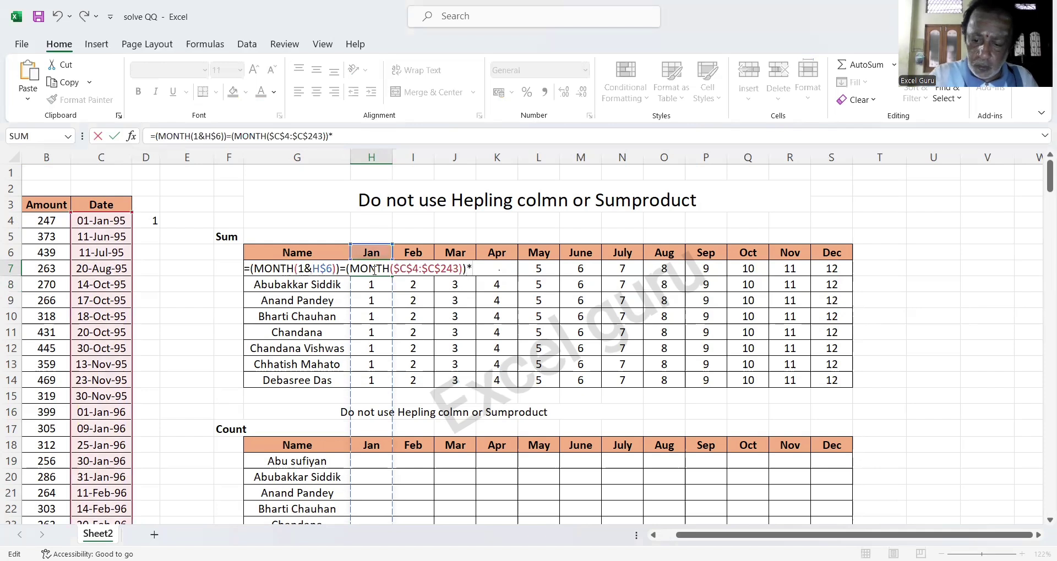
pyautogui.write('(')
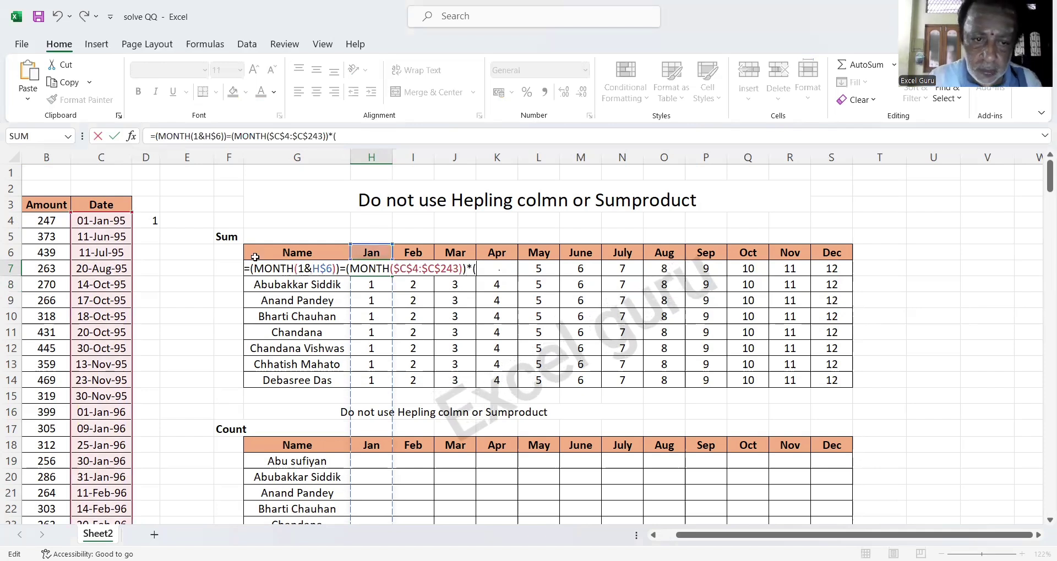
pyautogui.click(299, 252)
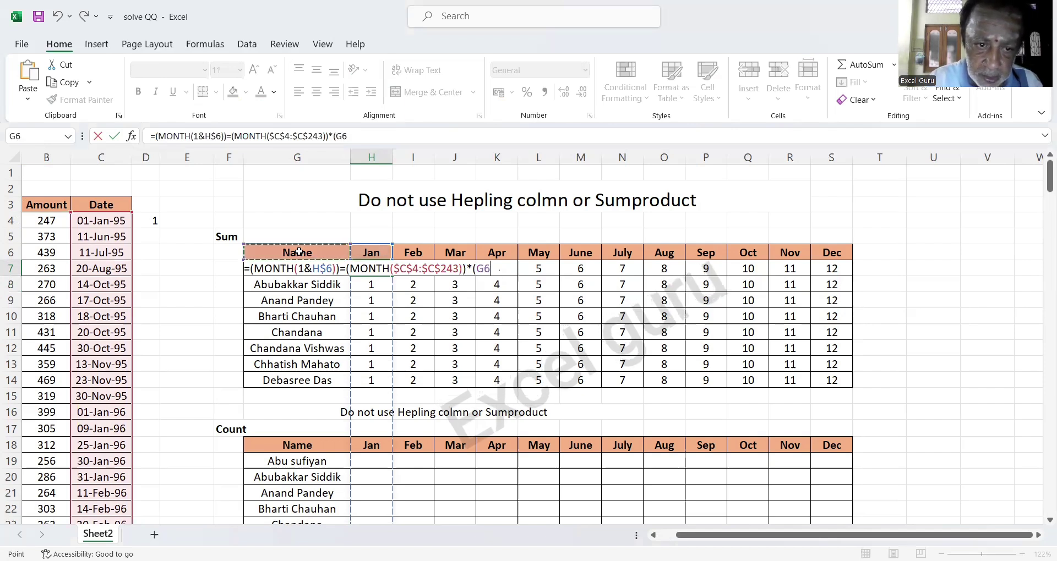
pyautogui.press('Down')
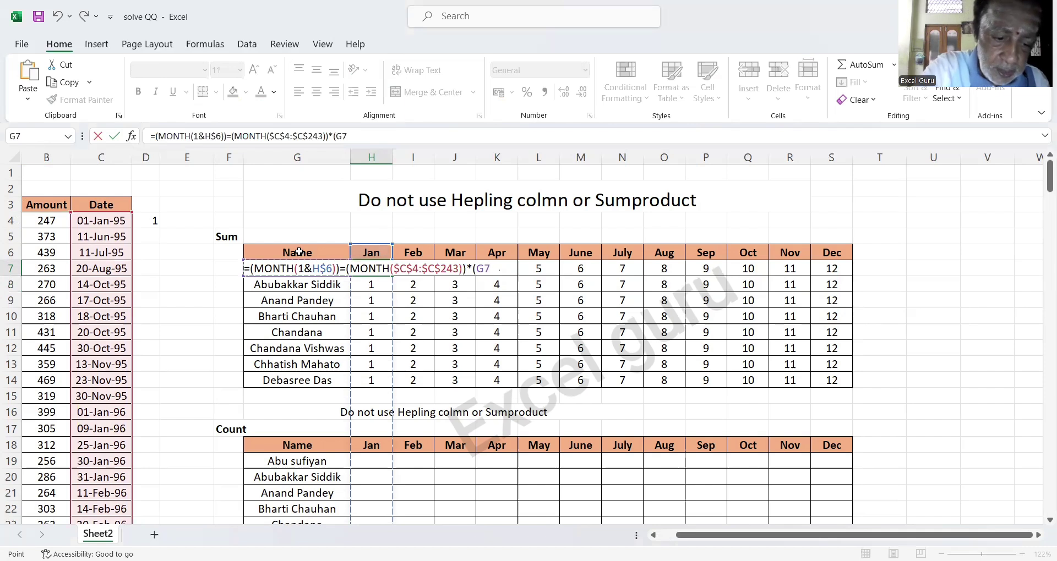
pyautogui.press('F4')
pyautogui.press('F4')
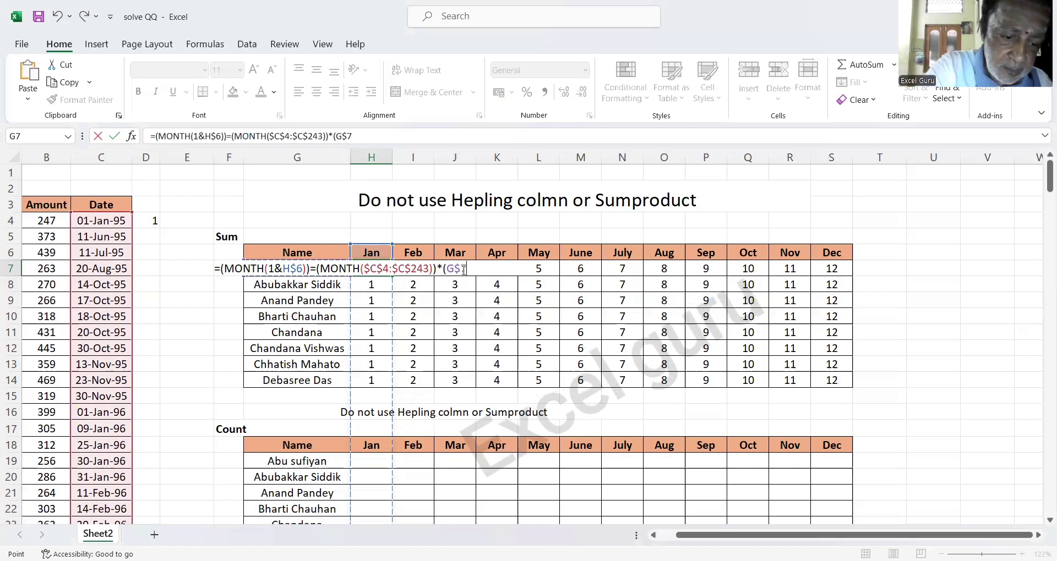
pyautogui.press('F4')
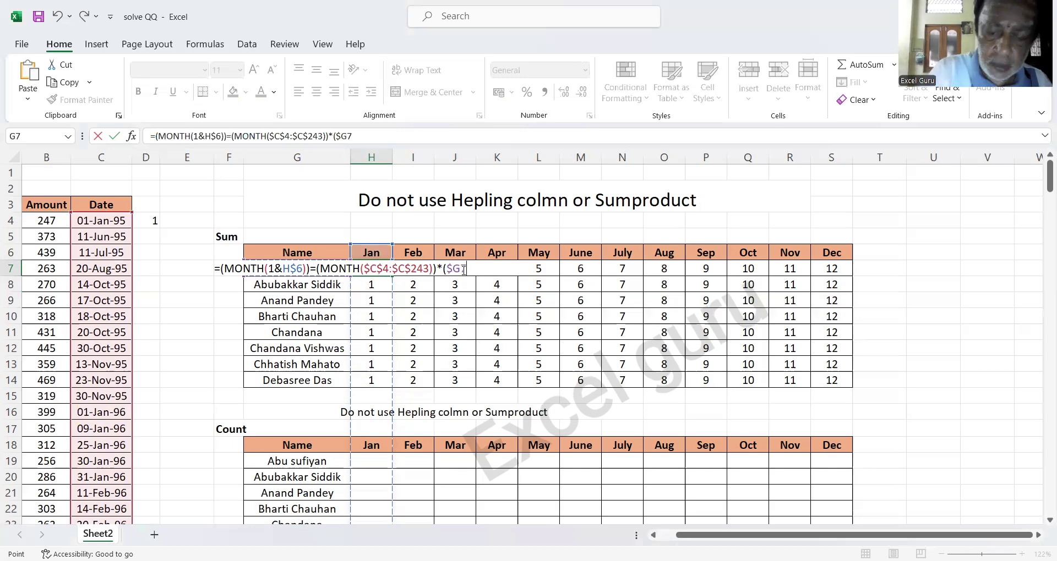
pyautogui.write('=')
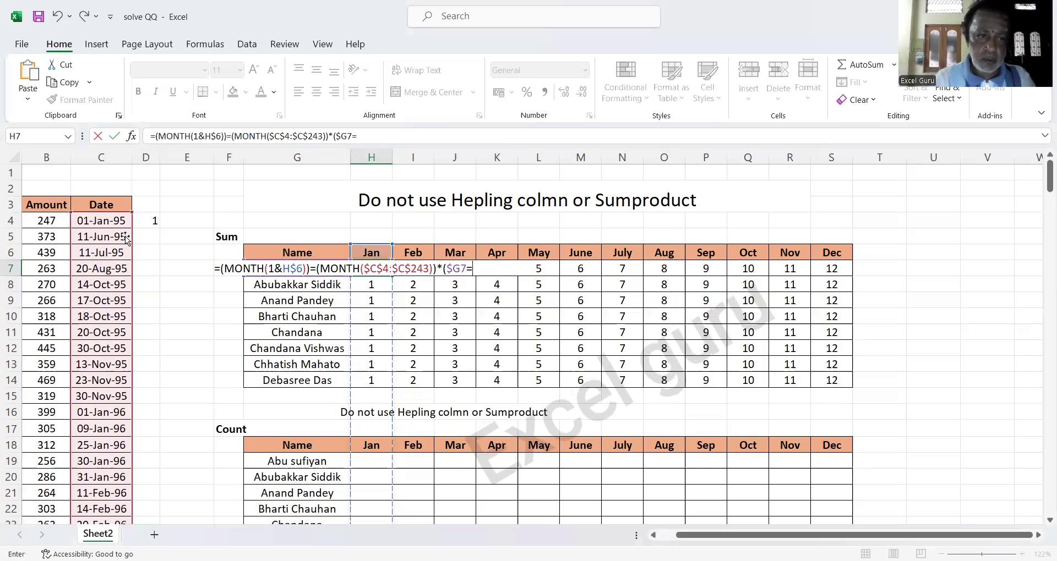
pyautogui.click(55, 223)
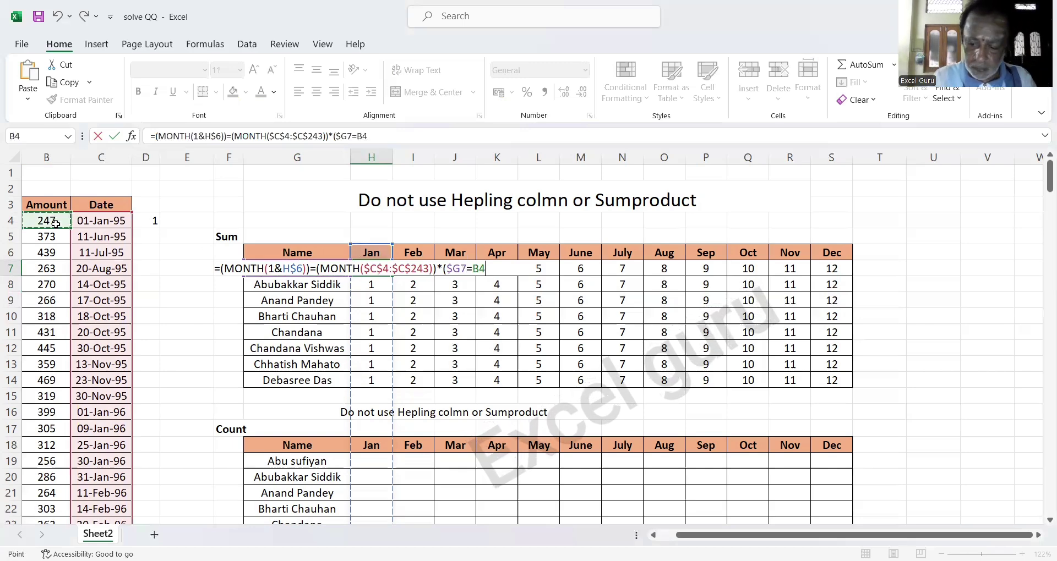
pyautogui.press('Left')
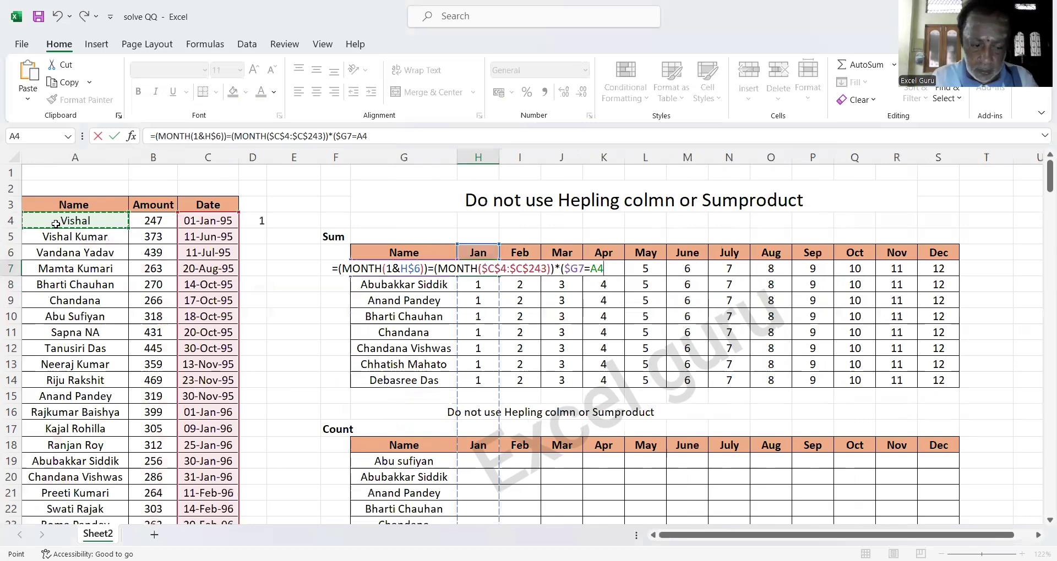
pyautogui.hotkey('ctrl', 'shift', 'Down')
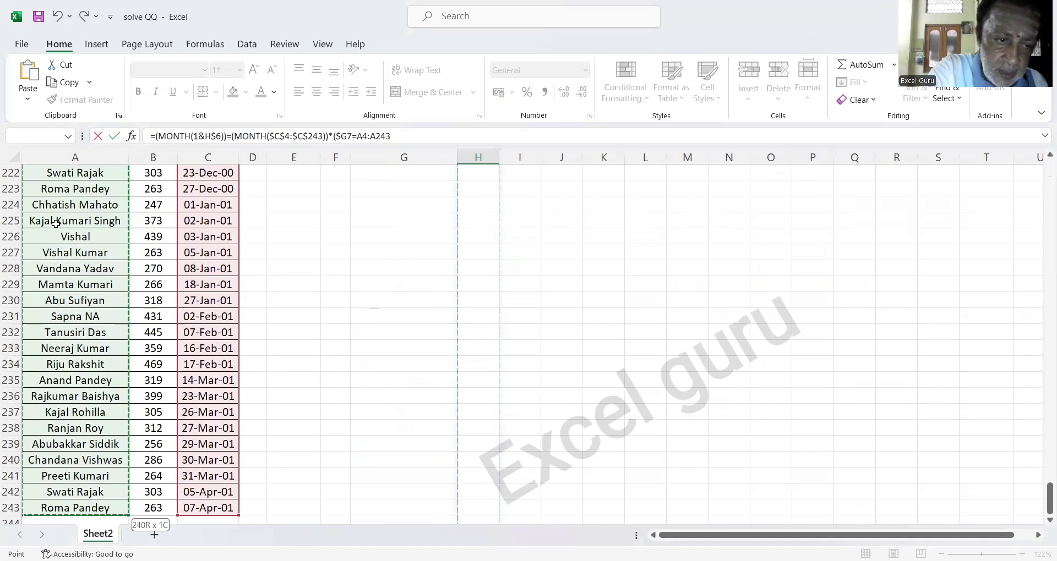
# Lock the name range as $A$4:$A$243, close the condition, and select it for checking.
pyautogui.press('F4')
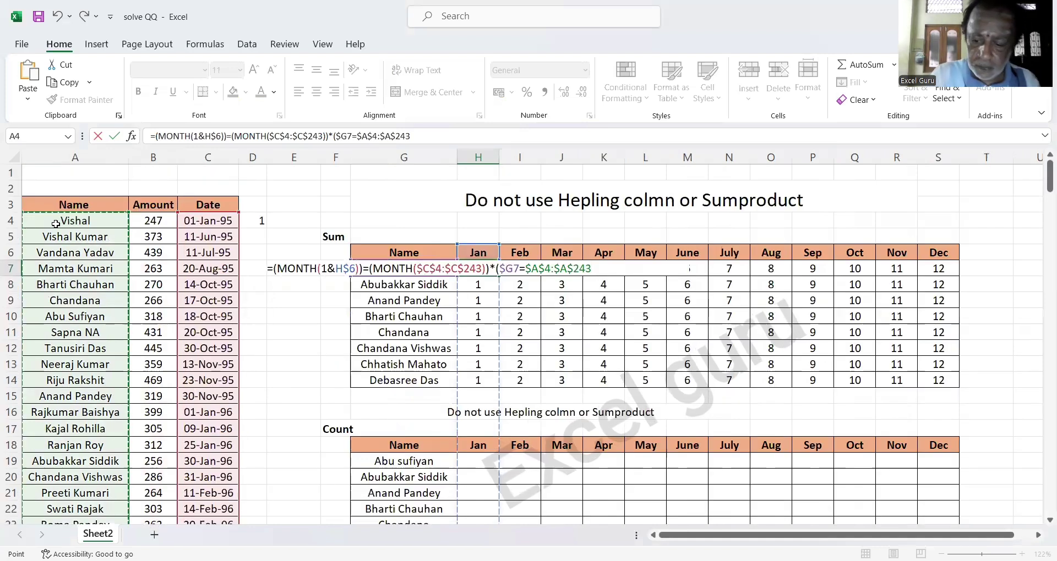
pyautogui.write(')')
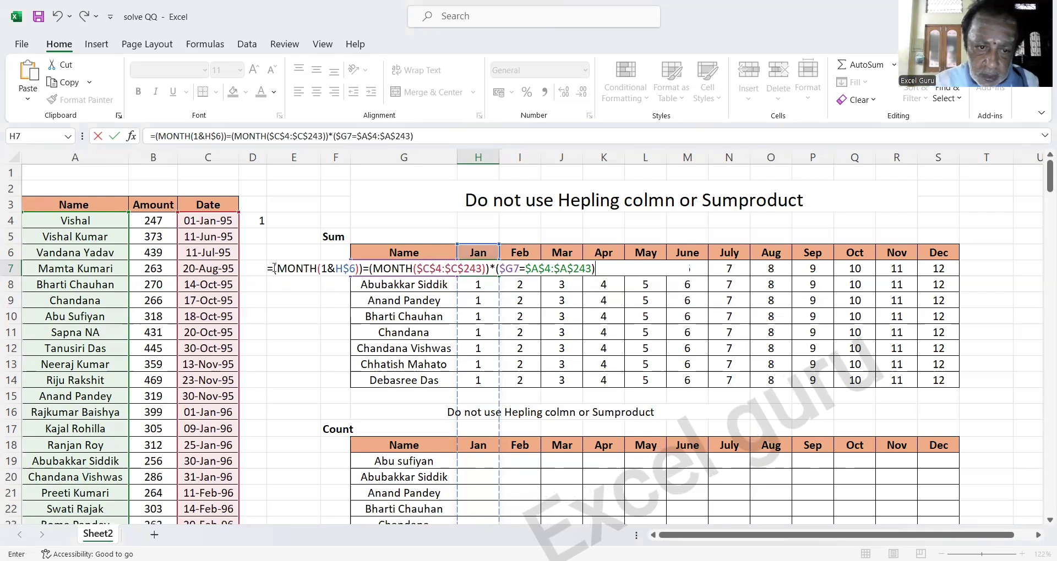
pyautogui.click(274, 269)
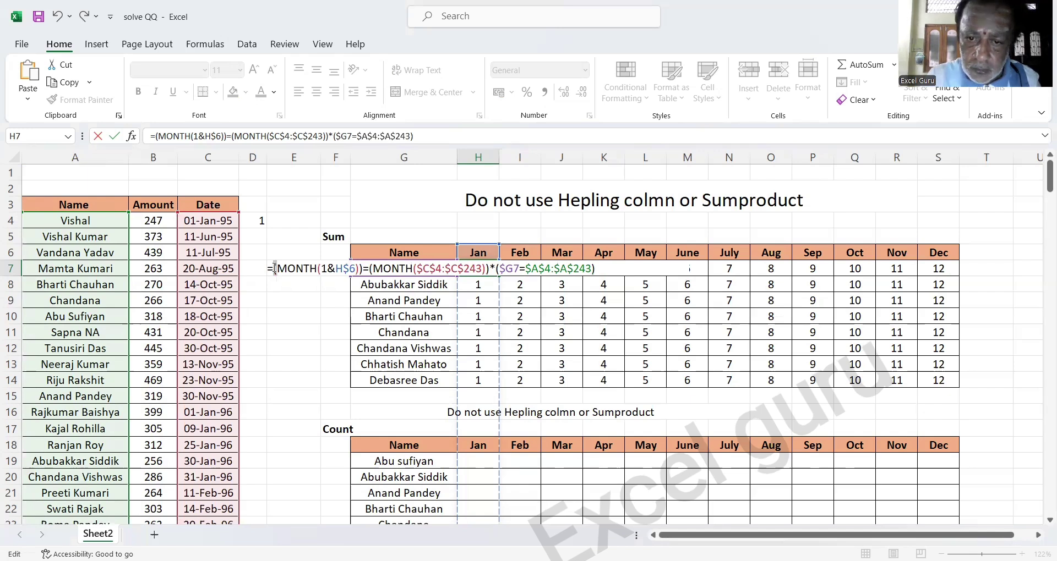
pyautogui.hotkey('shift', 'End')
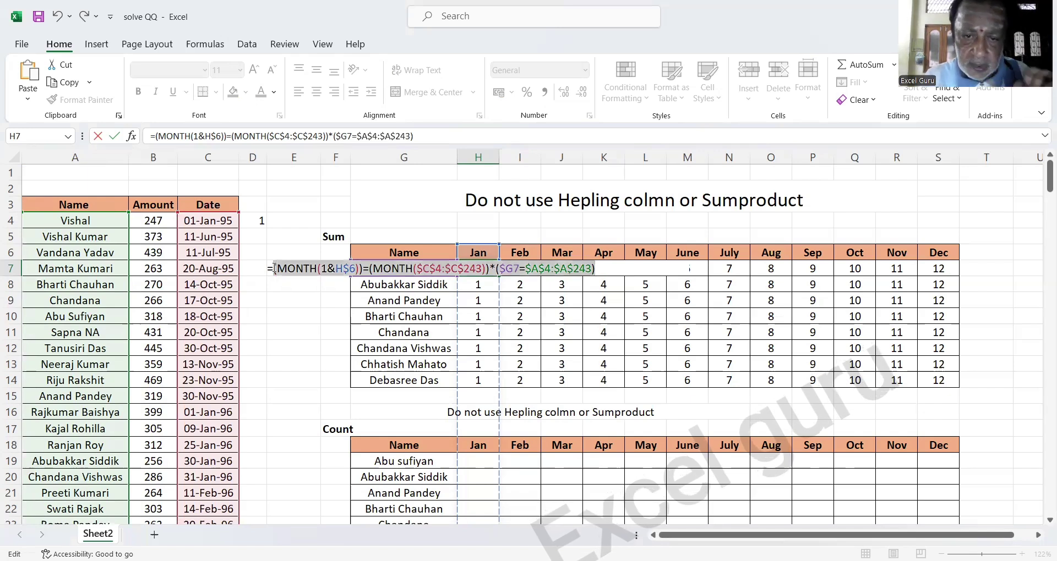
# Multiply H7's month-and-name conditions by the Amount range $B$4:$B$243.
pyautogui.click(600, 268)
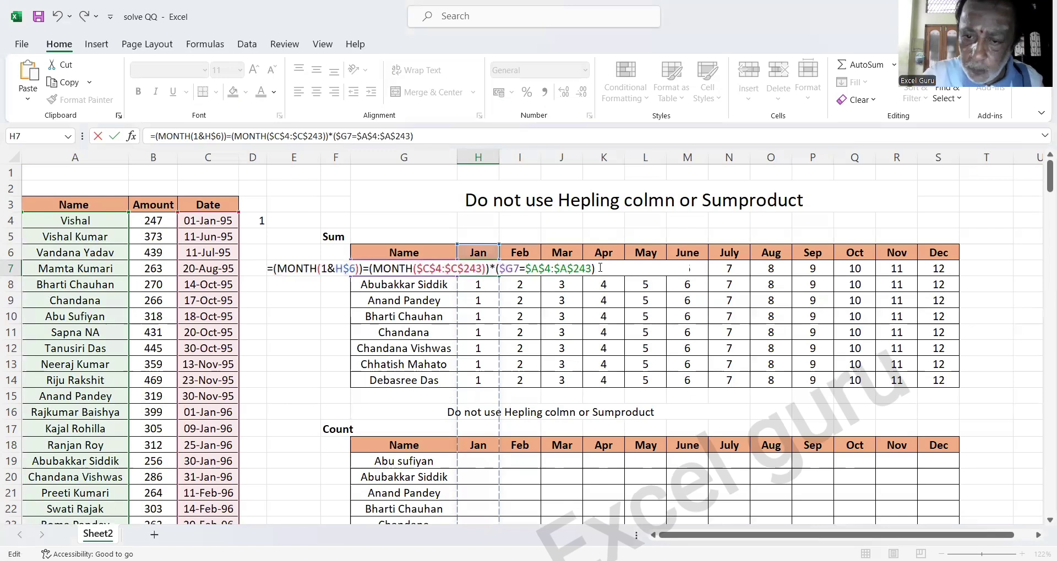
pyautogui.write('*')
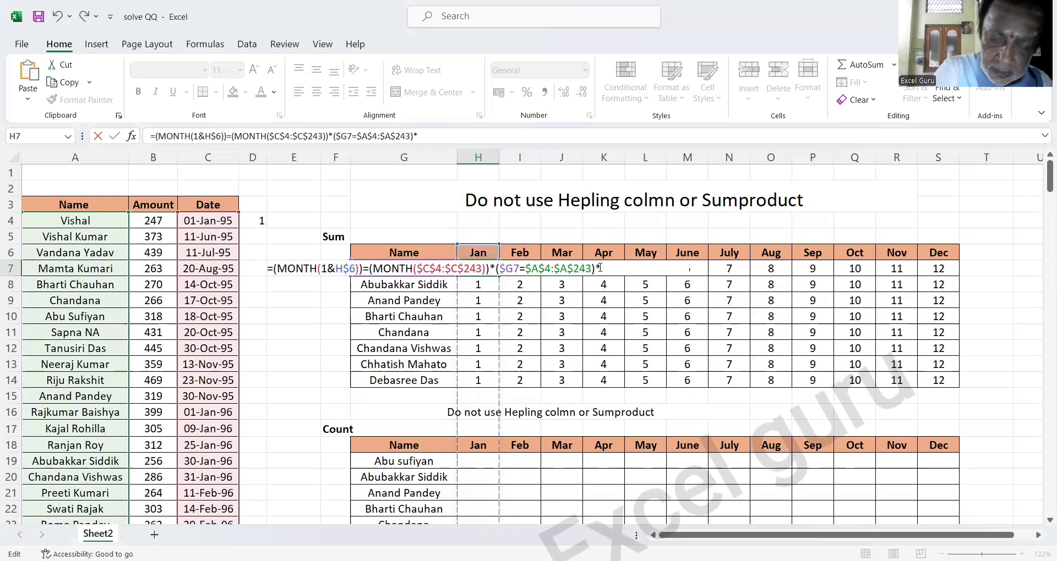
pyautogui.write('(')
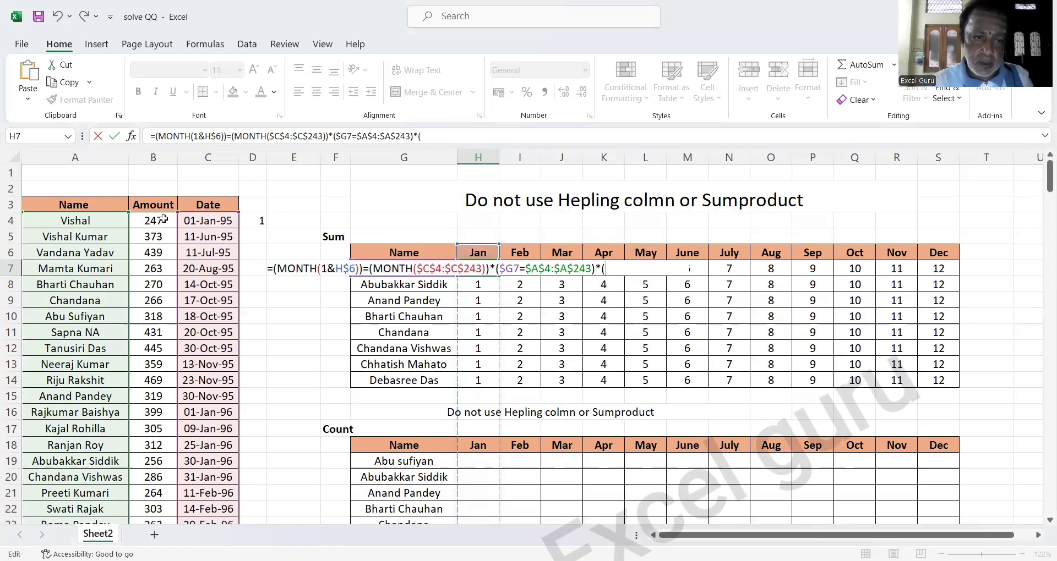
pyautogui.click(164, 220)
pyautogui.hotkey('ctrl', 'shift', 'Down')
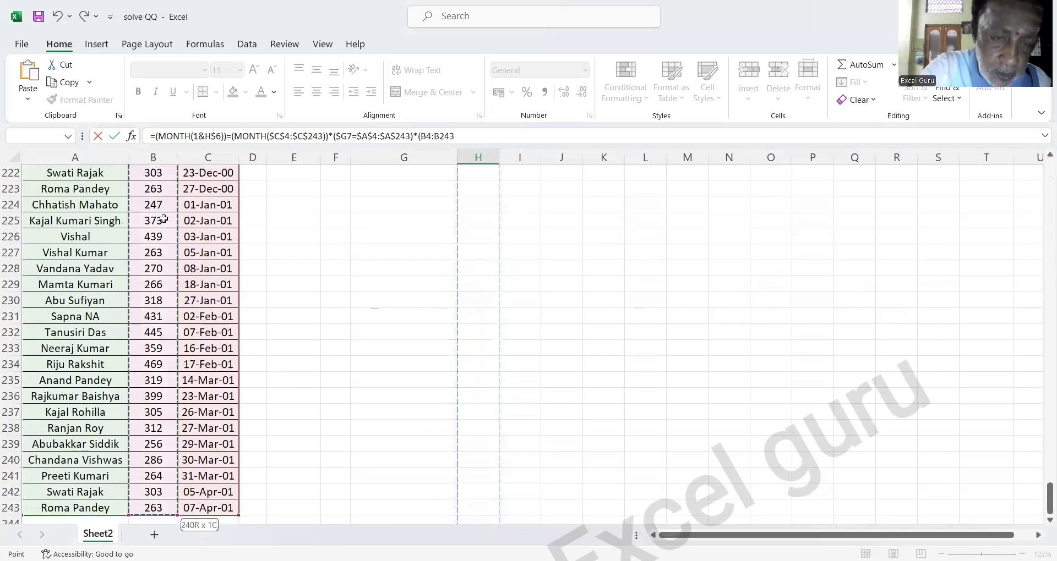
pyautogui.press('F4')
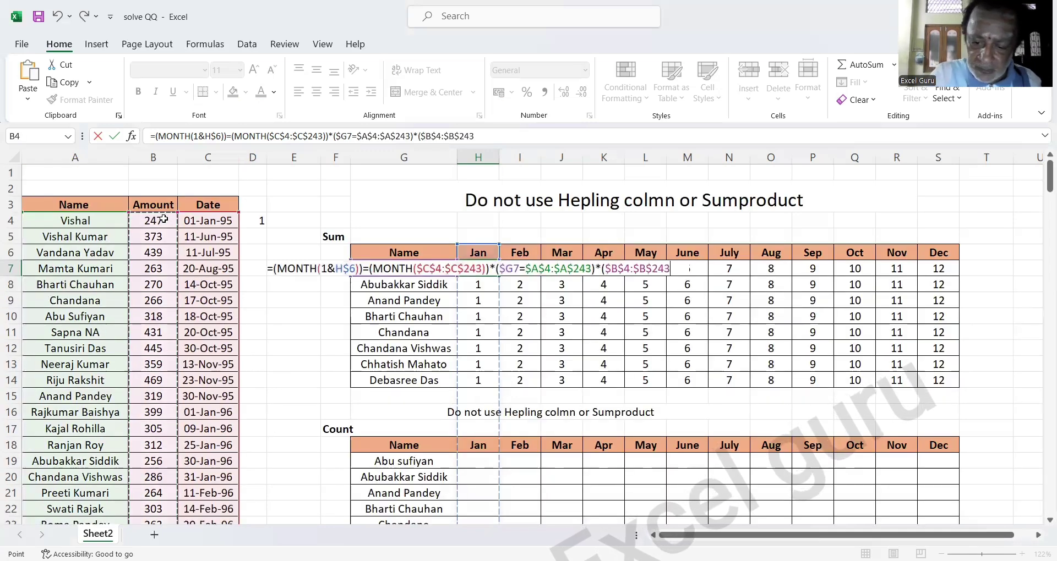
pyautogui.write(')')
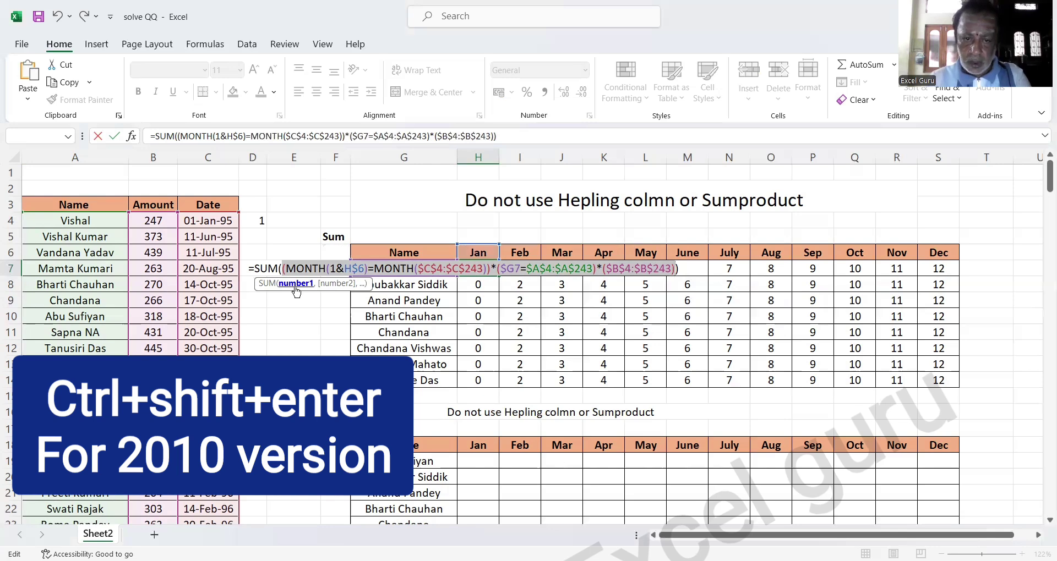
pyautogui.hotkey('ctrl', 'Return')
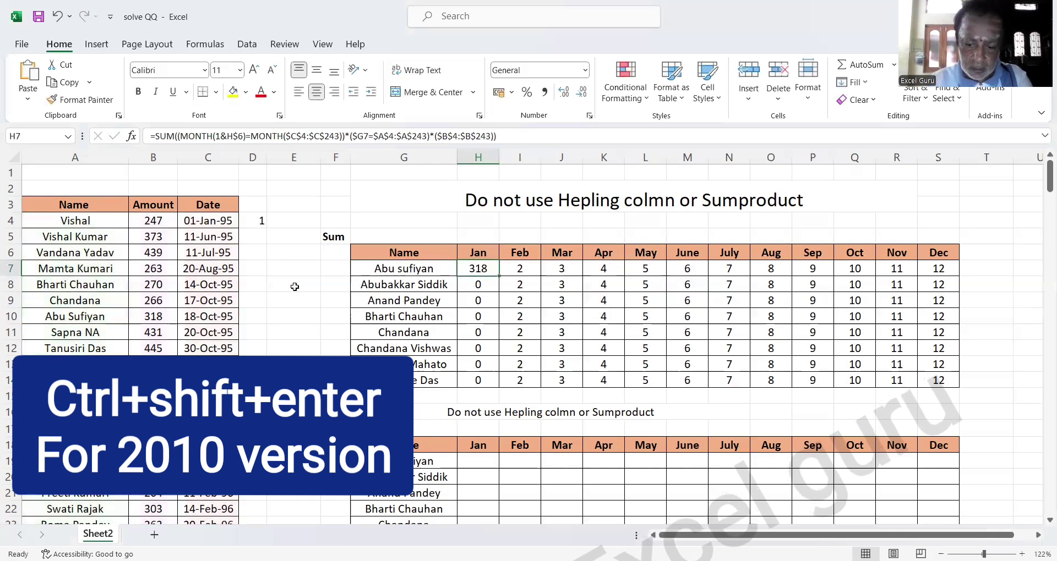
pyautogui.hotkey('shift', 'Down')
pyautogui.hotkey('shift', 'Down')
pyautogui.hotkey('shift', 'Down')
pyautogui.hotkey('shift', 'Down')
pyautogui.hotkey('shift', 'Down')
pyautogui.hotkey('shift', 'Down')
pyautogui.hotkey('shift', 'Down')
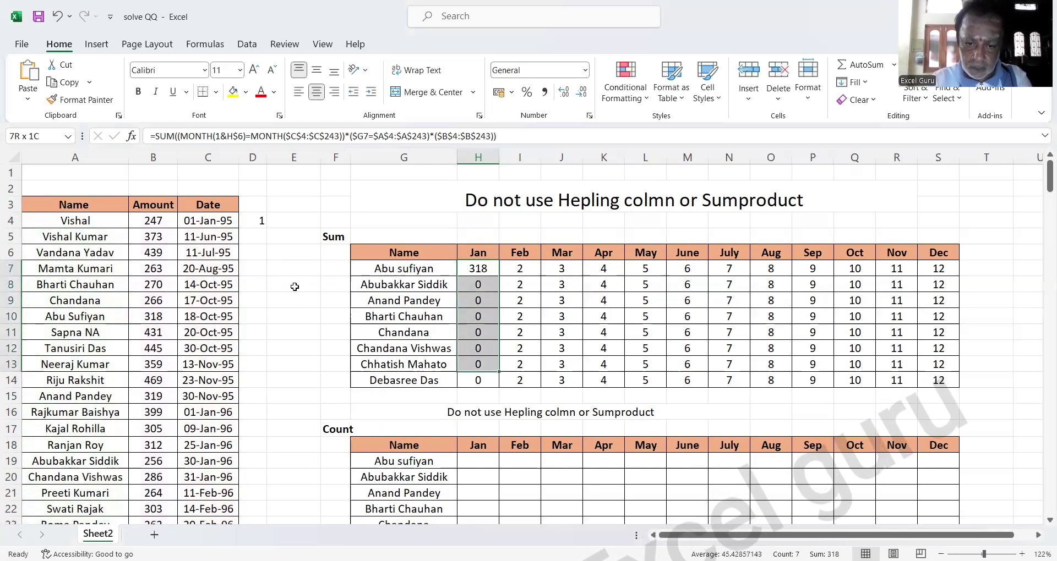
pyautogui.hotkey('ctrl', 'd')
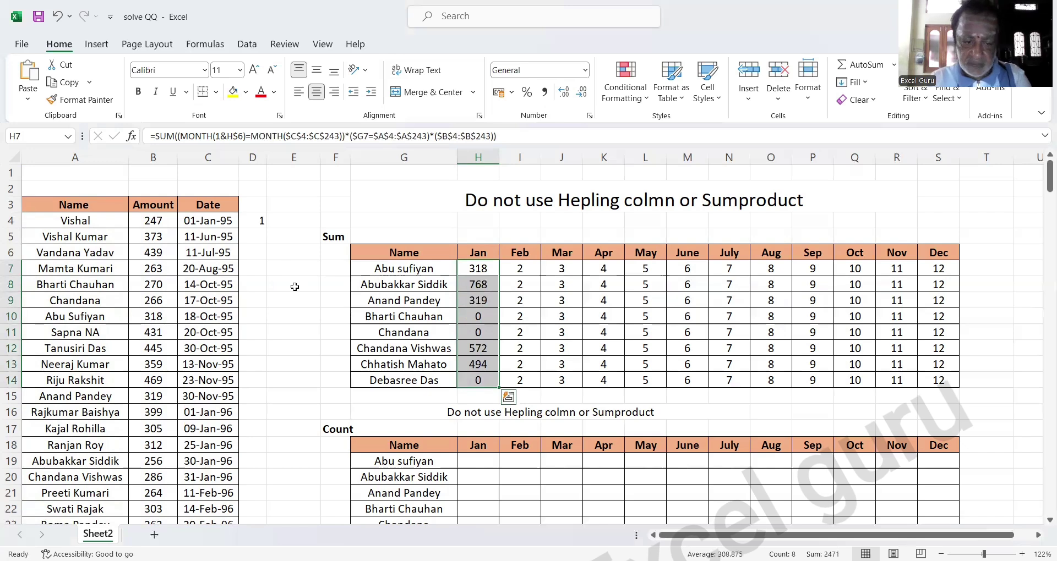
pyautogui.hotkey('shift', 'Right')
pyautogui.hotkey('shift', 'Right')
pyautogui.hotkey('shift', 'Right')
pyautogui.hotkey('shift', 'Right')
pyautogui.hotkey('shift', 'Right')
pyautogui.hotkey('shift', 'Right')
pyautogui.hotkey('shift', 'Right')
pyautogui.hotkey('shift', 'Right')
pyautogui.hotkey('shift', 'Right')
pyautogui.hotkey('shift', 'Right')
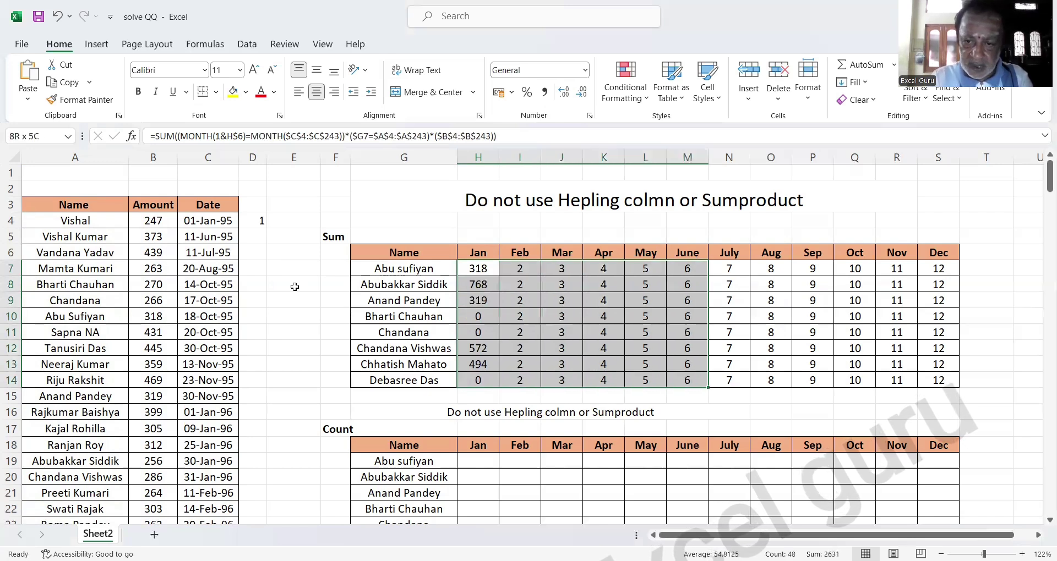
pyautogui.hotkey('shift', 'Right')
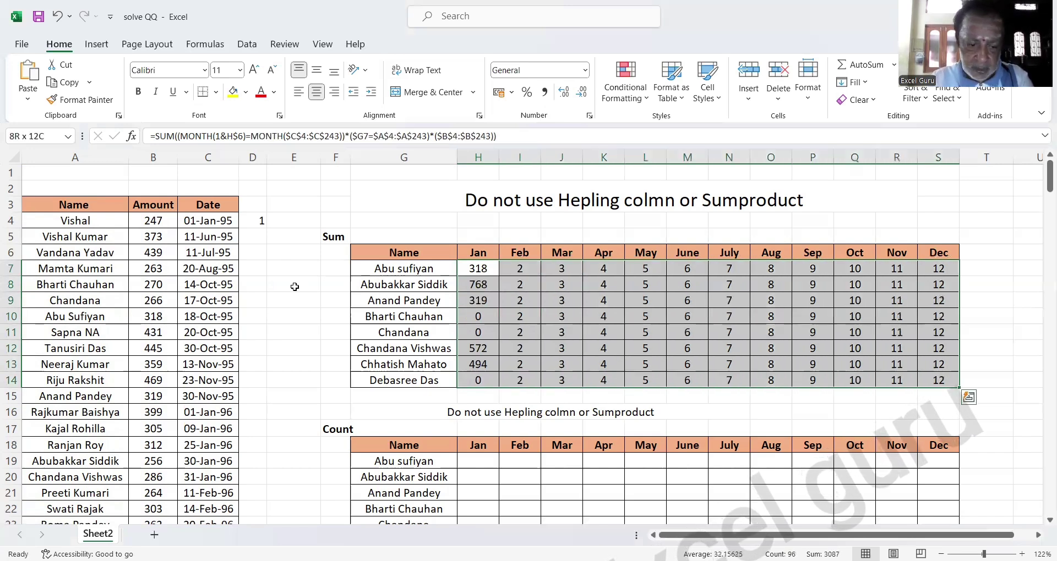
pyautogui.hotkey('ctrl', 'r')
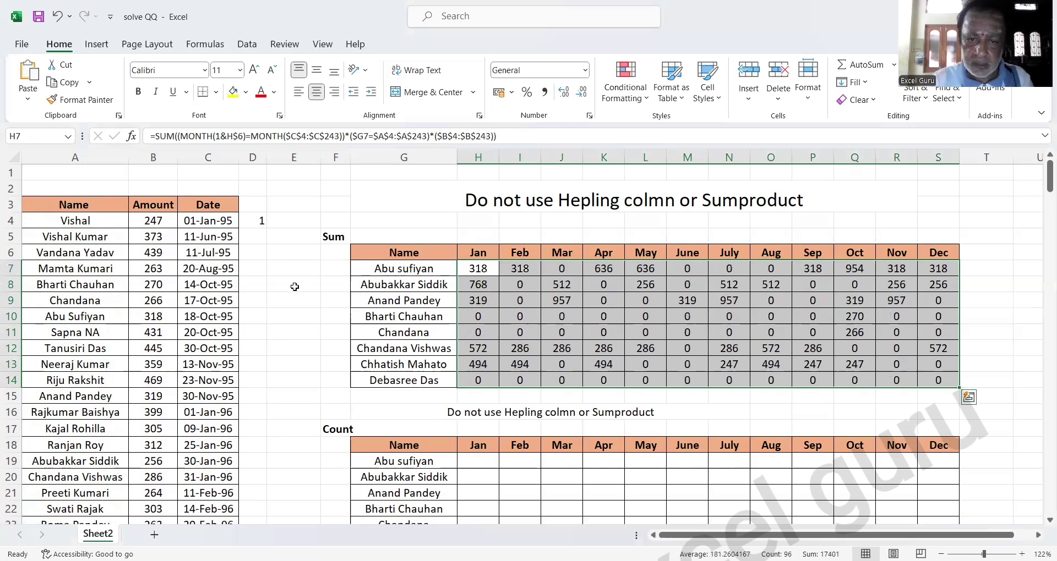
pyautogui.click(471, 461)
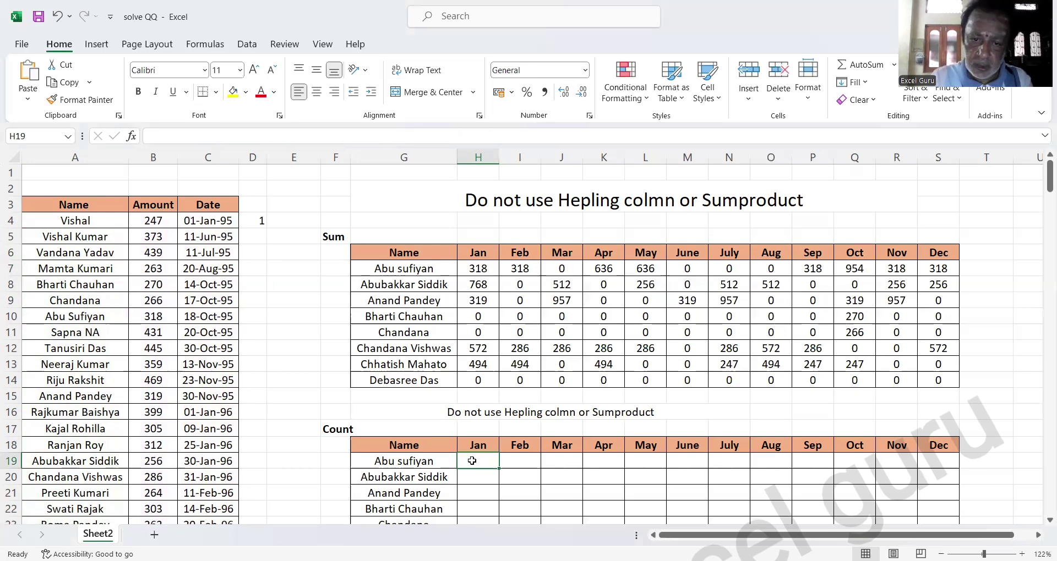
# Copy the month-and-name condition from H7's formula and paste it into H19 after an equals sign.
pyautogui.rightClick(476, 273)
pyautogui.press('Escape')
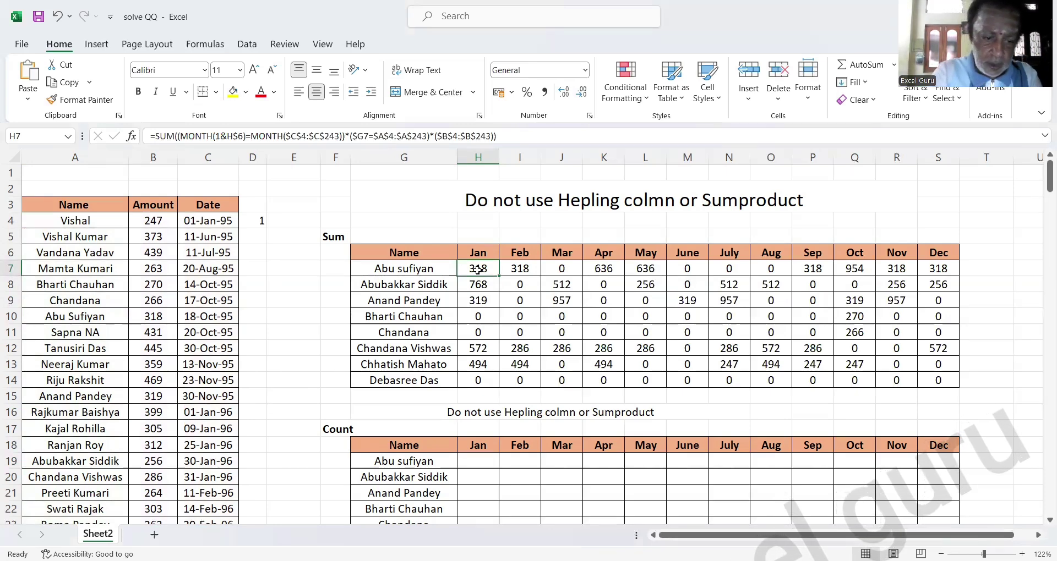
pyautogui.doubleClick(477, 270)
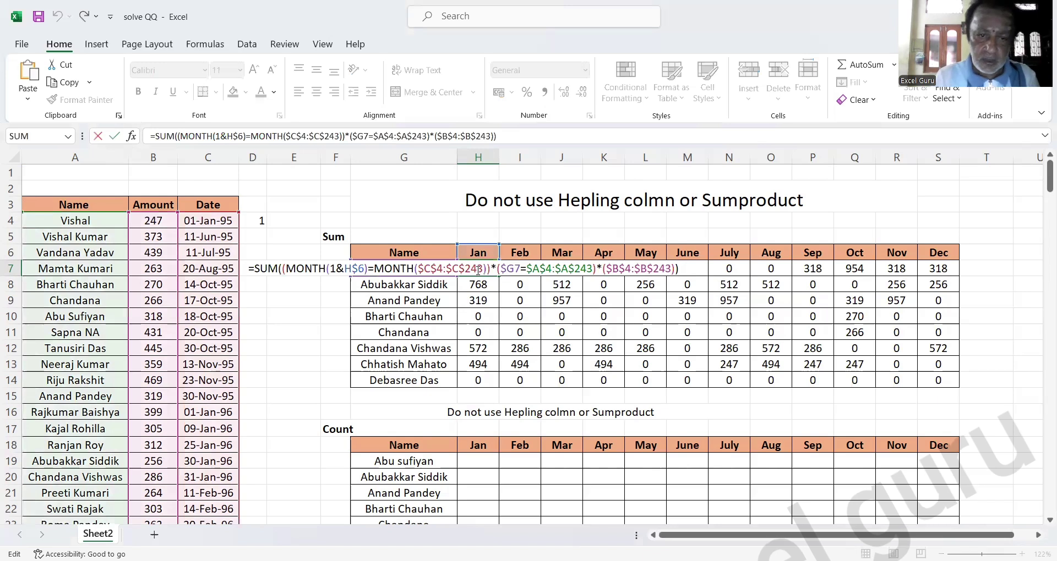
pyautogui.click(284, 270)
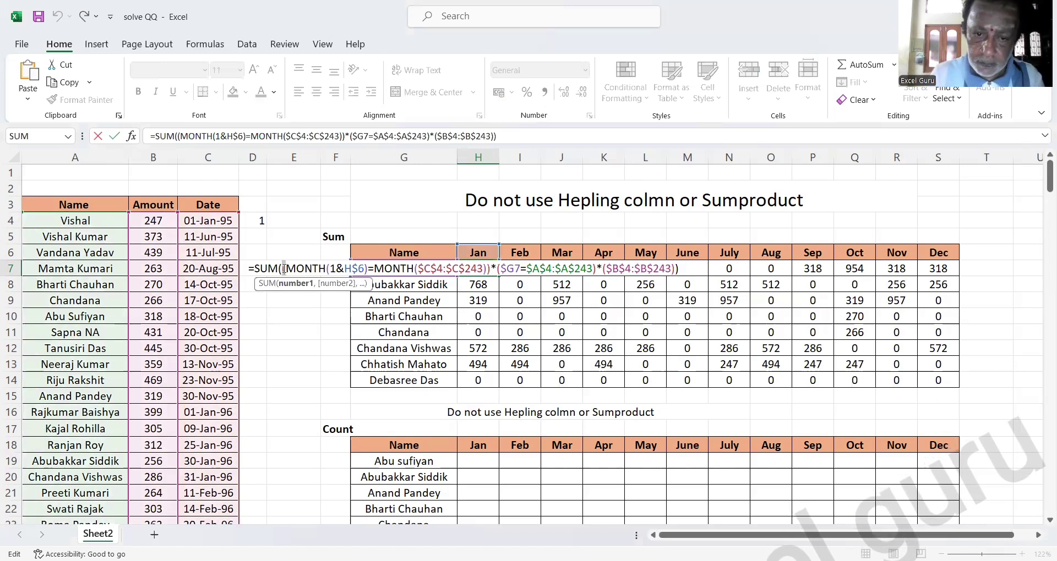
pyautogui.hotkey('shift', 'Right')
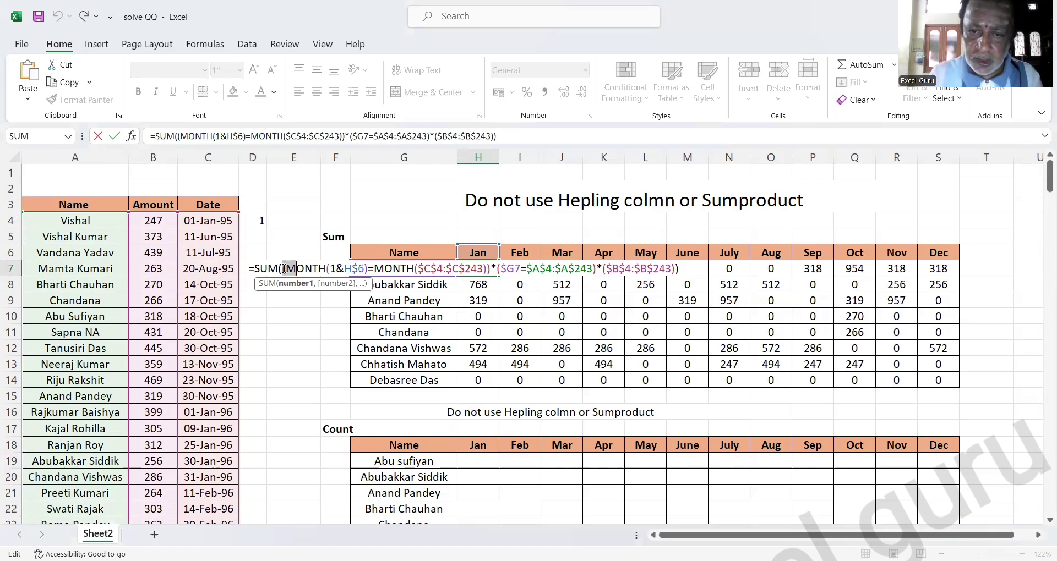
pyautogui.hotkey('shift', 'Right')
pyautogui.hotkey('shift', 'Right')
pyautogui.hotkey('shift', 'Right')
pyautogui.hotkey('shift', 'Right')
pyautogui.hotkey('shift', 'Right')
pyautogui.hotkey('shift', 'Right')
pyautogui.hotkey('shift', 'Right')
pyautogui.hotkey('shift', 'Right')
pyautogui.hotkey('shift', 'Right')
pyautogui.hotkey('shift', 'Right')
pyautogui.hotkey('shift', 'Right')
pyautogui.hotkey('shift', 'Right')
pyautogui.hotkey('shift', 'Right')
pyautogui.hotkey('shift', 'Right')
pyautogui.hotkey('shift', 'Right')
pyautogui.hotkey('shift', 'Right')
pyautogui.hotkey('shift', 'Right')
pyautogui.hotkey('shift', 'Right')
pyautogui.hotkey('shift', 'Right')
pyautogui.hotkey('shift', 'Right')
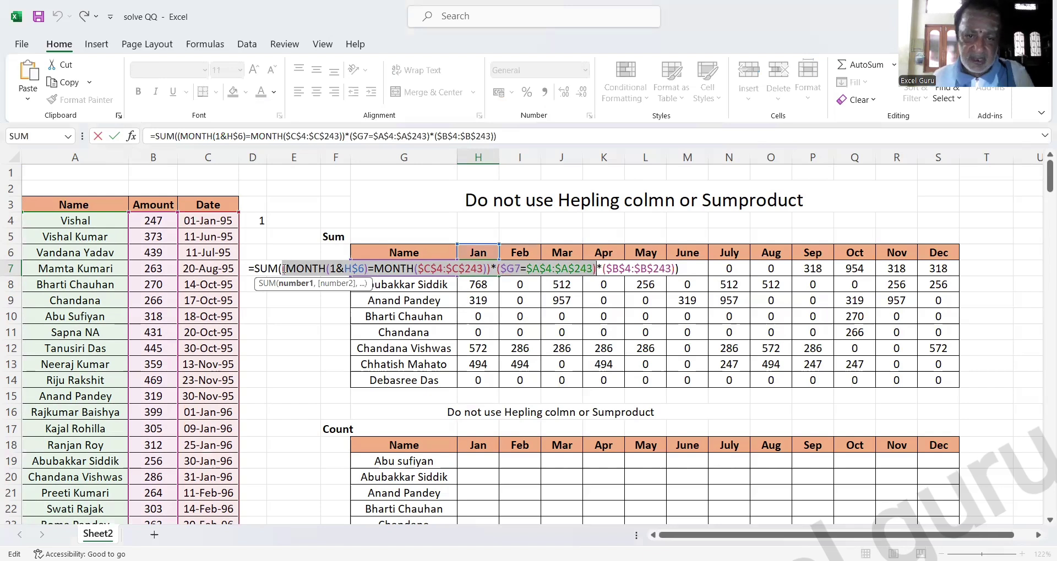
pyautogui.hotkey('ctrl', 'c')
pyautogui.press('Escape')
pyautogui.click(466, 460)
pyautogui.write('=')
pyautogui.hotkey('ctrl', 'v')
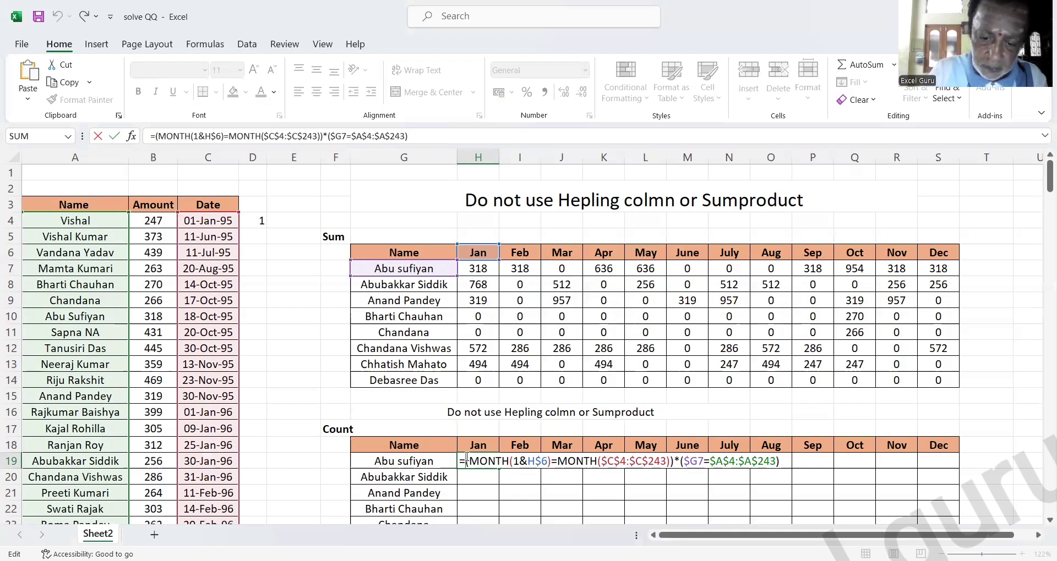
# Wrap H19's condition in SUM as an array formula, giving a Jan count of 1.
pyautogui.write('sum(')
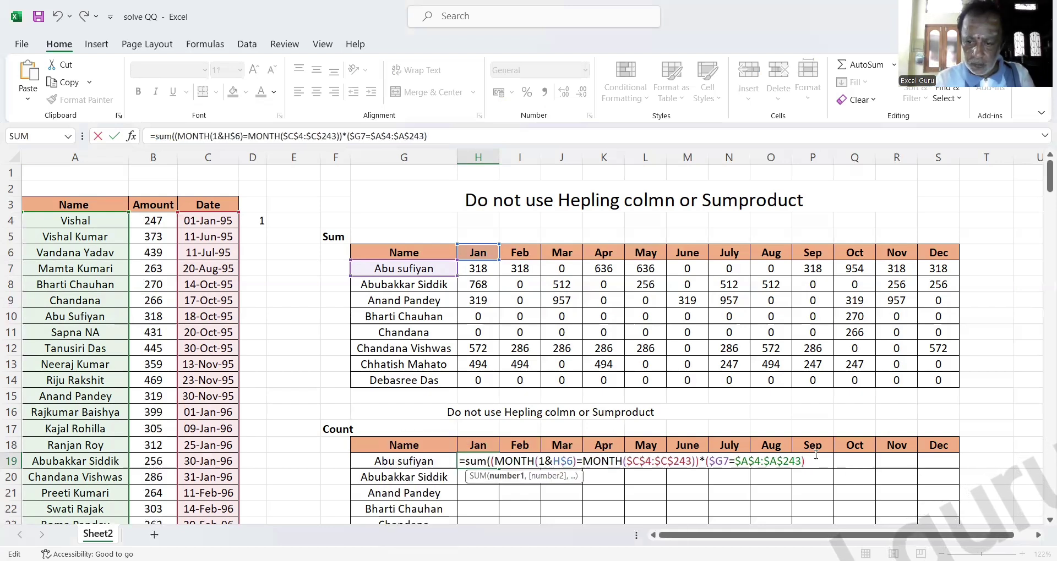
pyautogui.write(')')
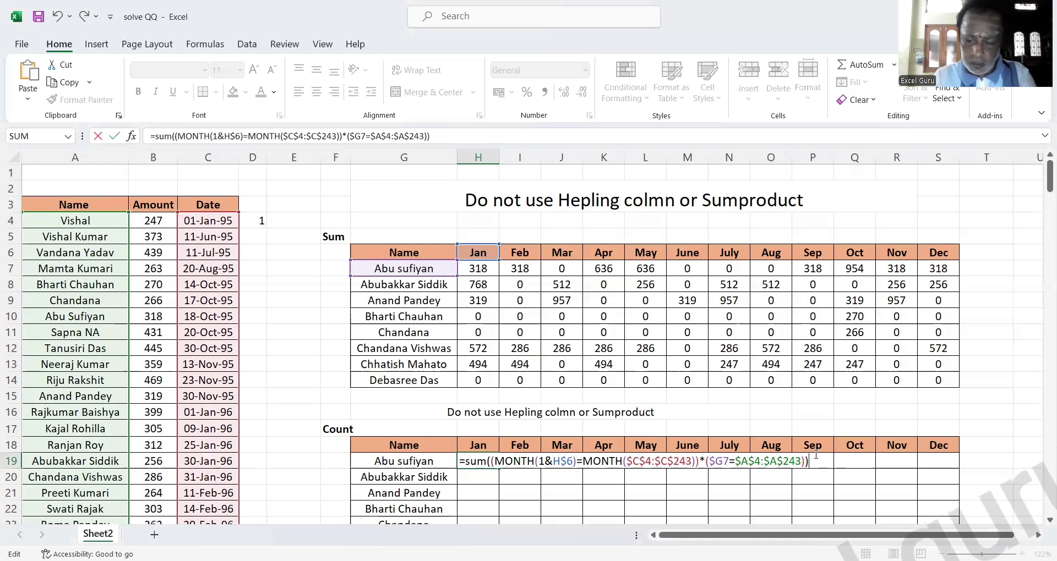
pyautogui.hotkey('ctrl', 'shift', 'Return')
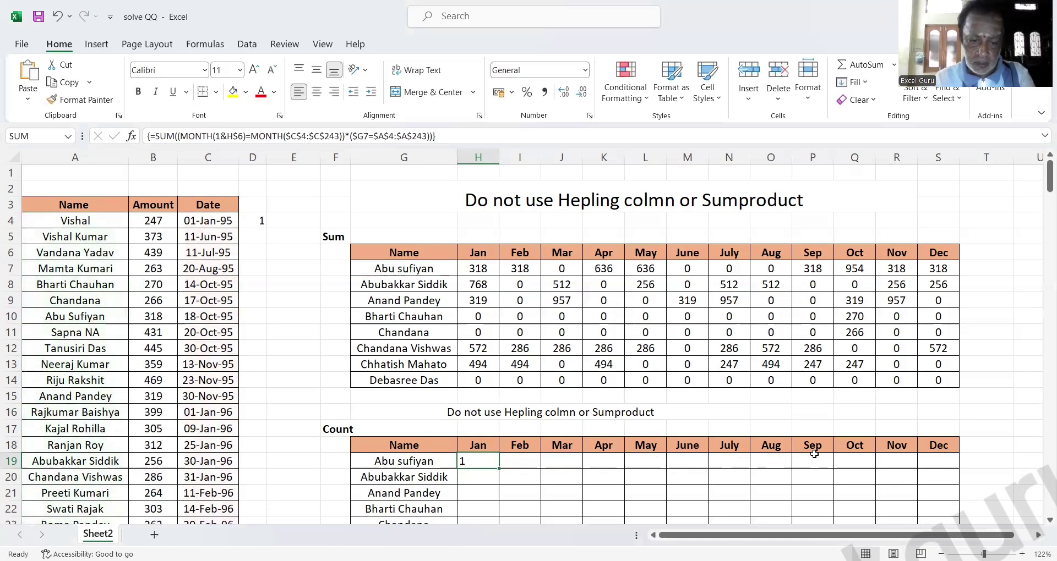
# Copy the count formula down to row 26 and across to Dec, filling H19:S26.
pyautogui.doubleClick(497, 469)
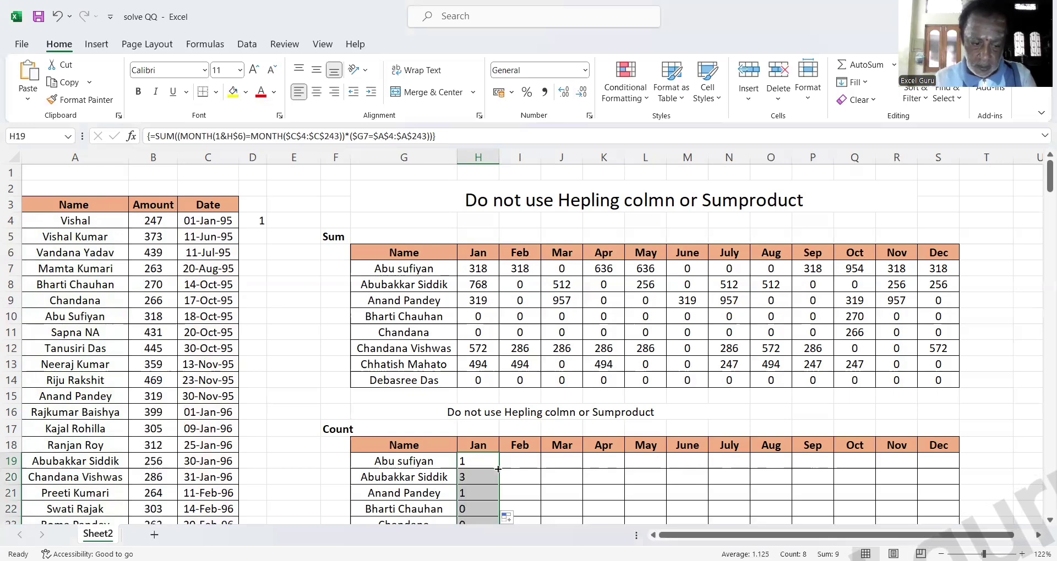
pyautogui.hotkey('shift', 'Right')
pyautogui.hotkey('shift', 'Right')
pyautogui.hotkey('shift', 'Right')
pyautogui.hotkey('shift', 'Right')
pyautogui.hotkey('shift', 'Right')
pyautogui.hotkey('shift', 'Right')
pyautogui.hotkey('shift', 'Right')
pyautogui.hotkey('shift', 'Right')
pyautogui.hotkey('shift', 'Right')
pyautogui.hotkey('shift', 'Right')
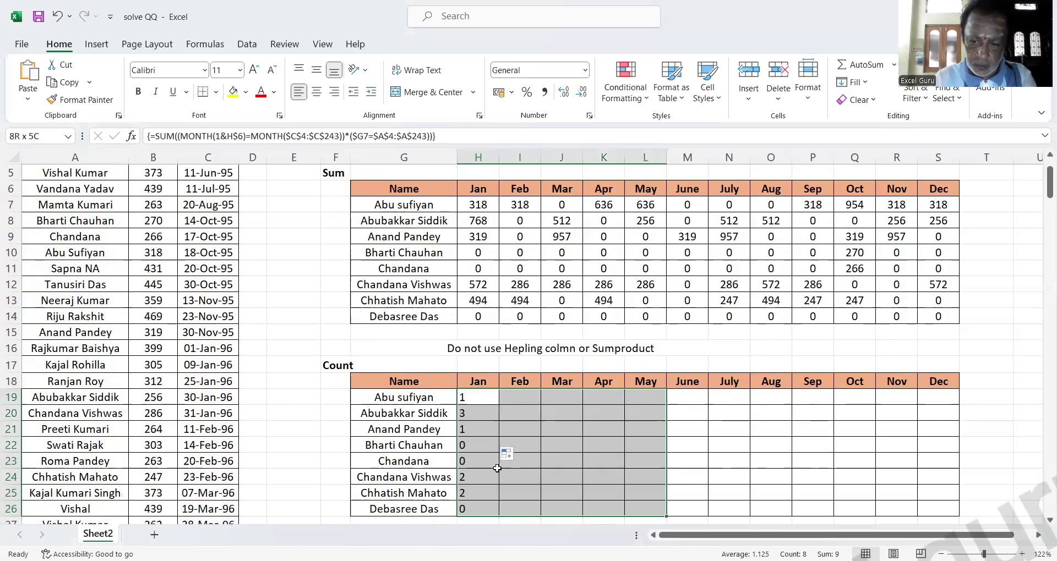
pyautogui.hotkey('shift', 'Right')
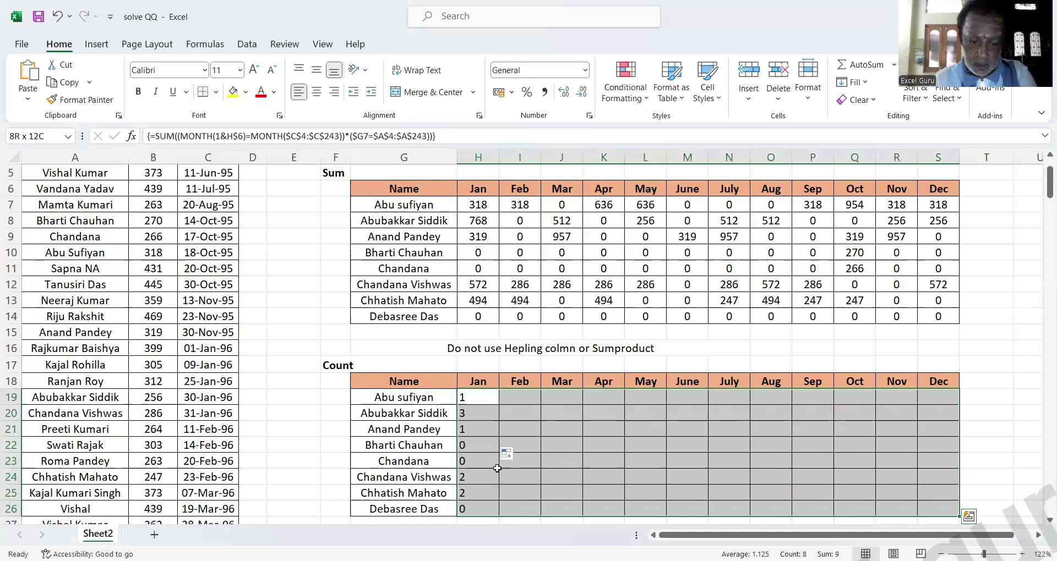
pyautogui.hotkey('ctrl', 'r')
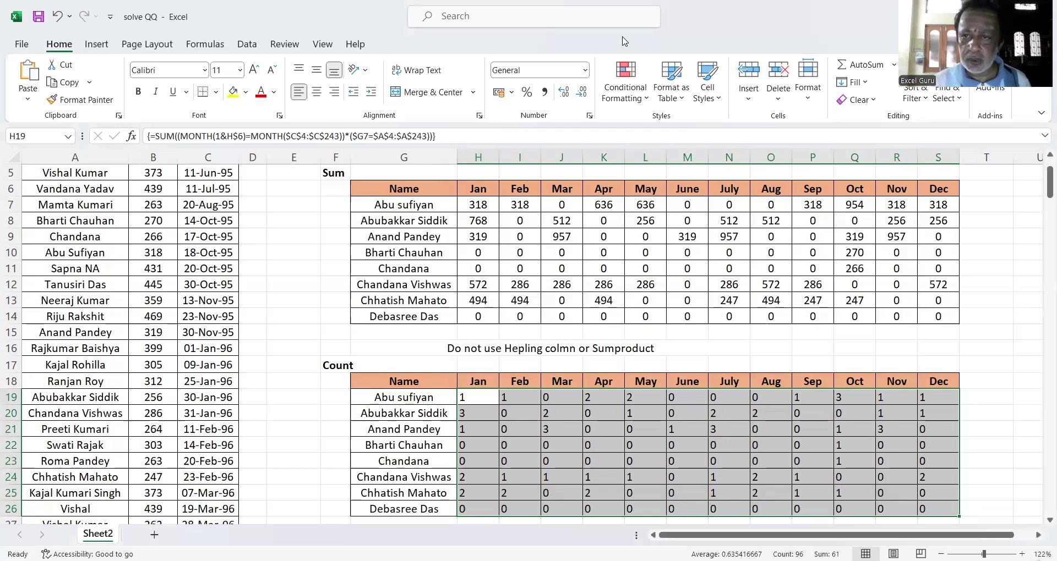
pyautogui.click(624, 41)
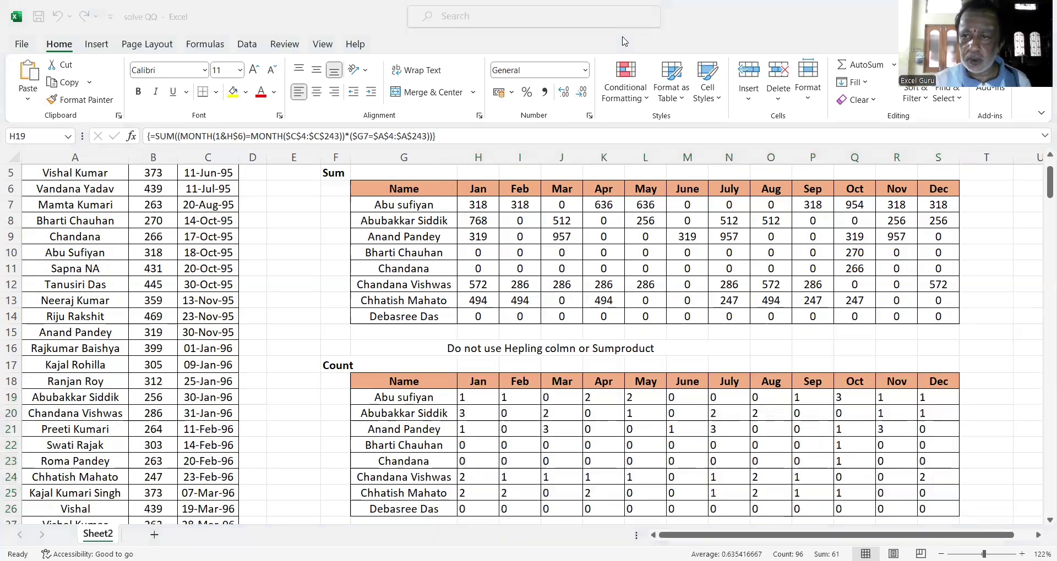